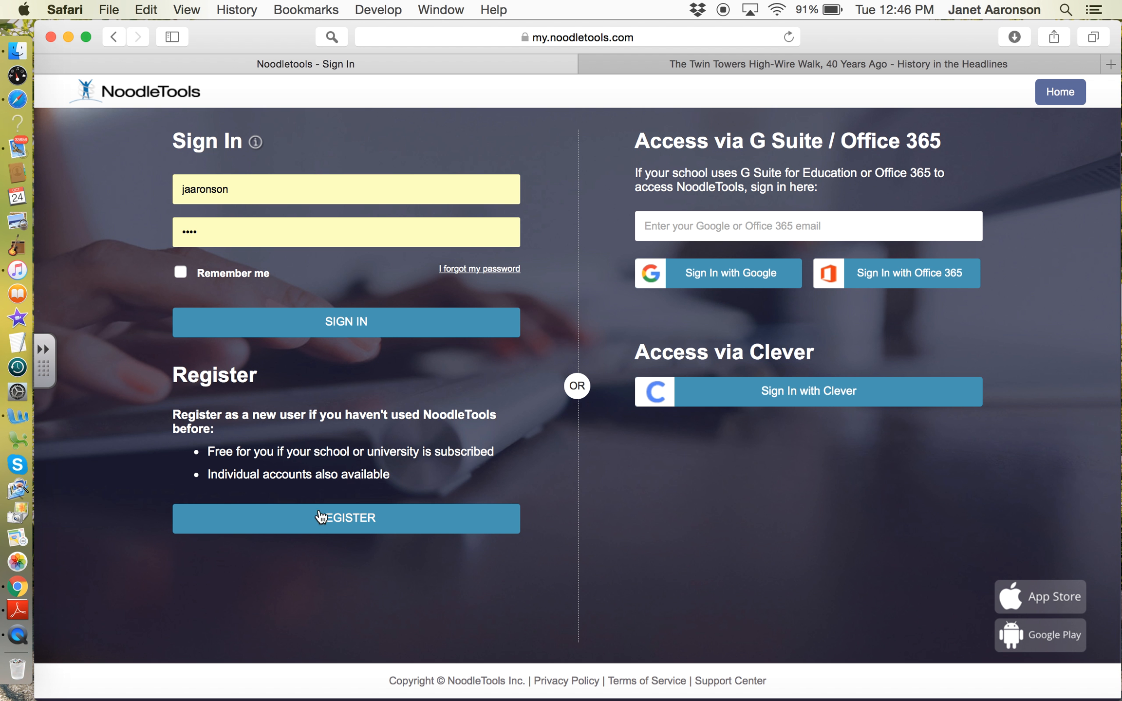
- View the new user registration form for a NoodleTools MLA Lite account and return to the home page
left_click(335, 520)
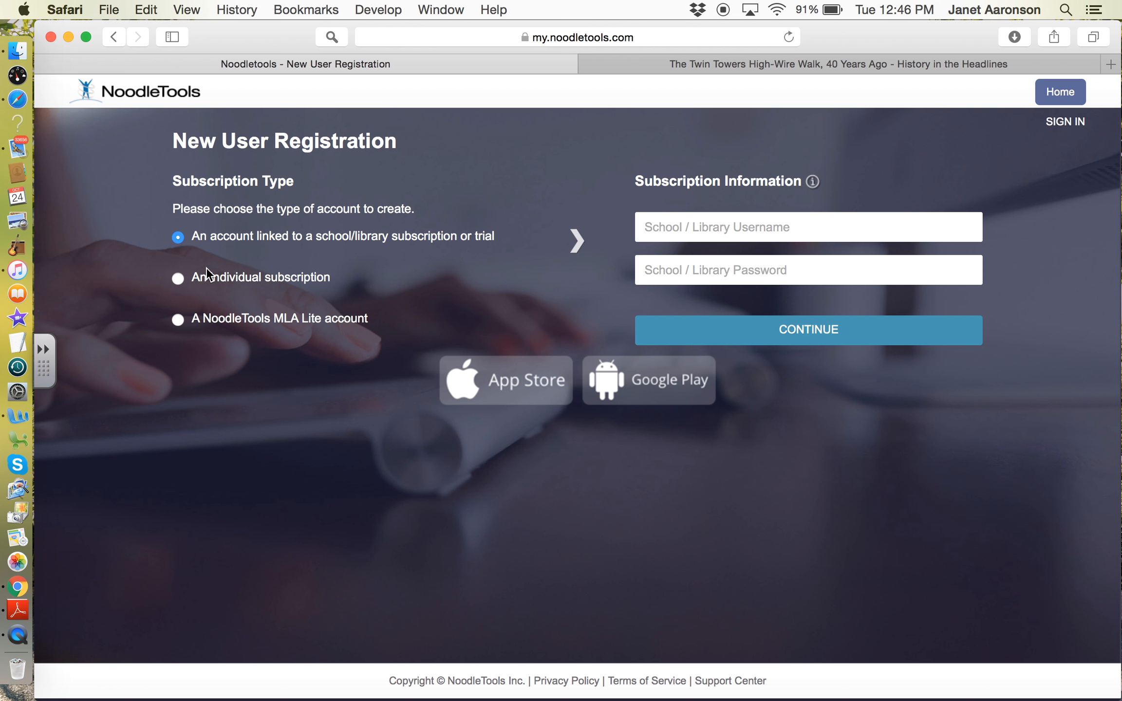
left_click(177, 320)
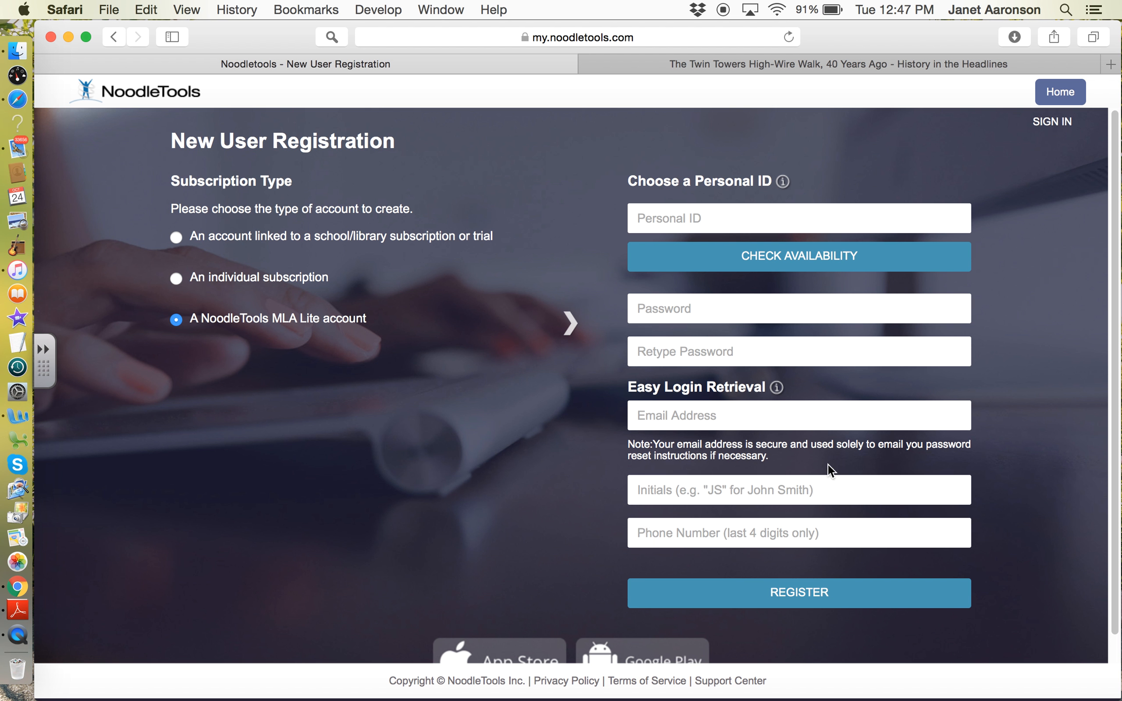
left_click(1056, 94)
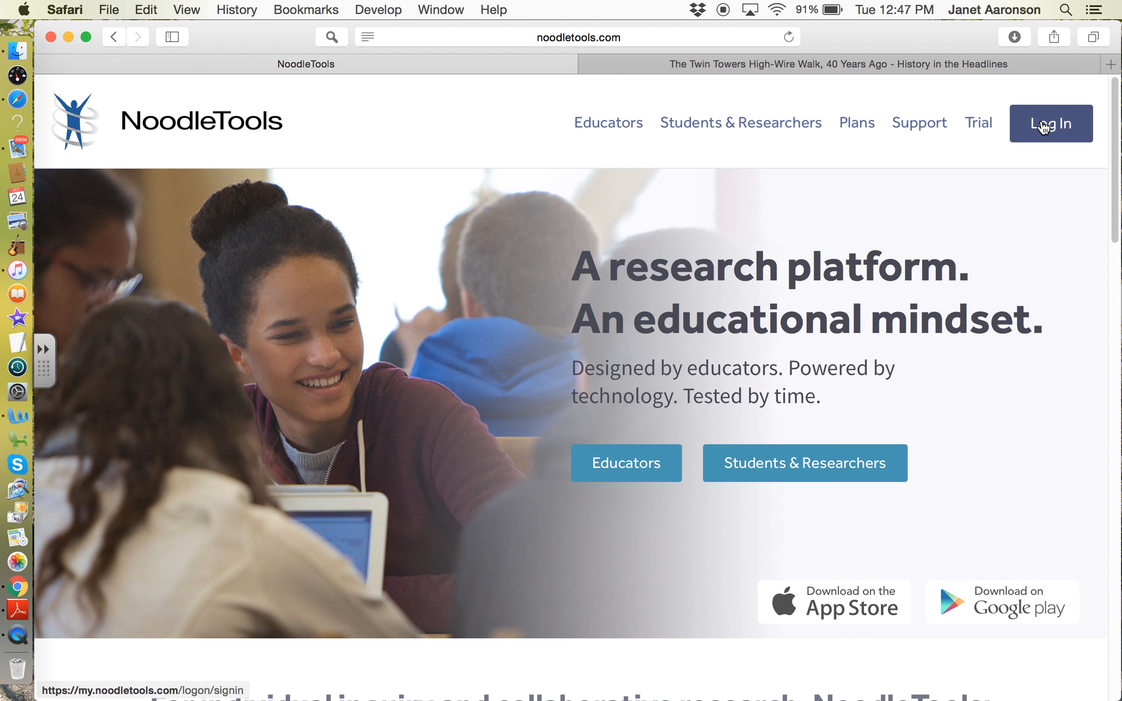
- Sign in with the prefilled account credentials and create a new project titled "Works Cited_2017"
left_click(1043, 126)
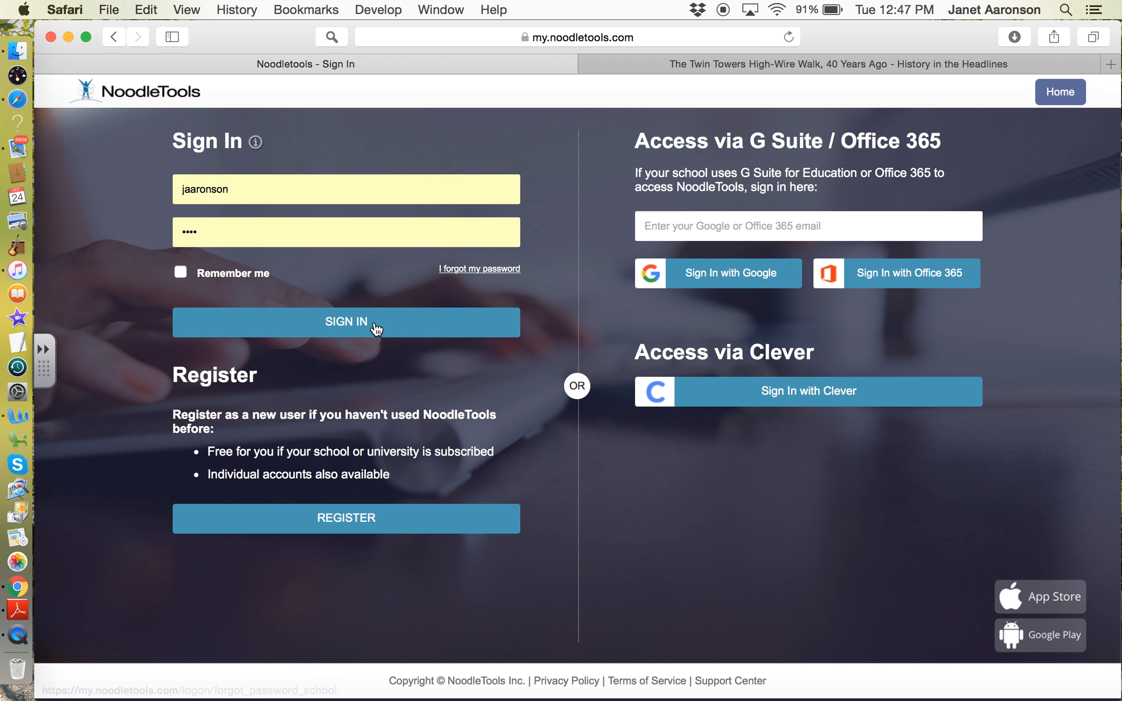
left_click(376, 330)
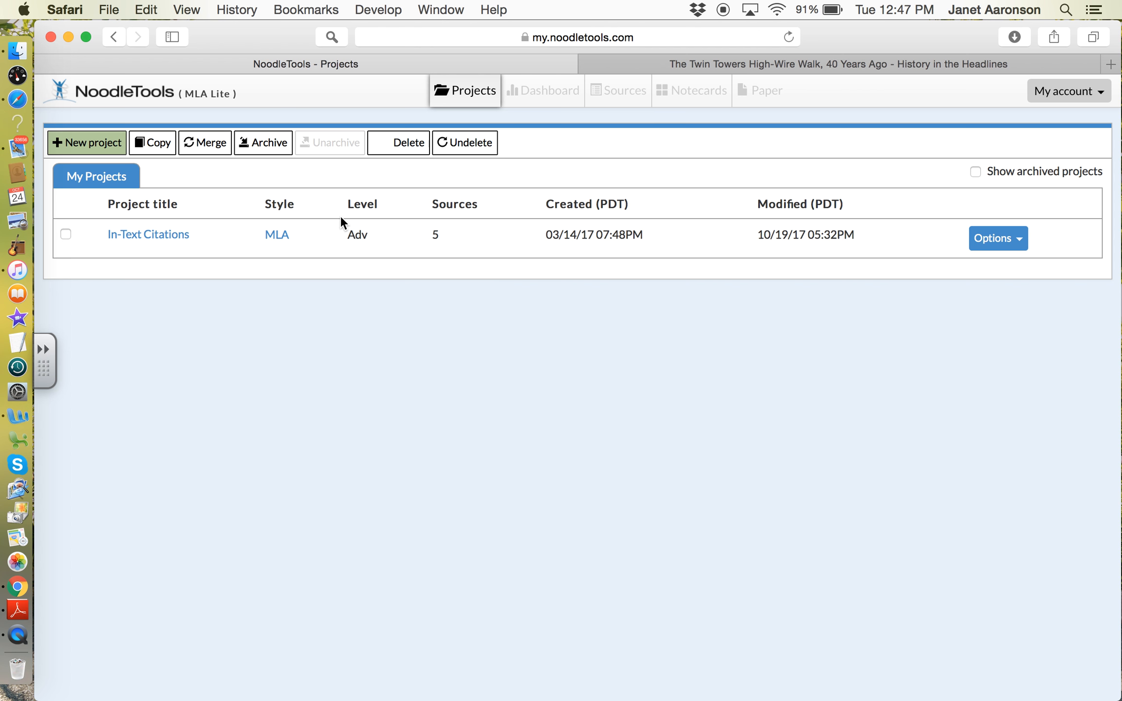
left_click(102, 150)
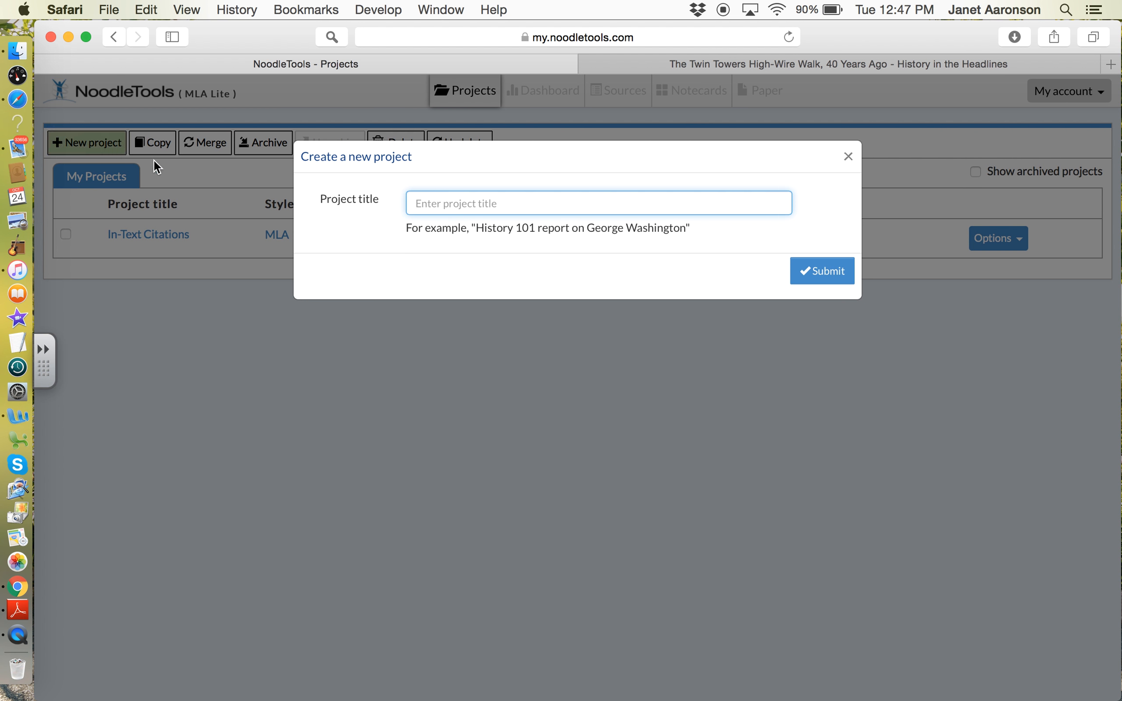
type("Works Cited_2017")
left_click(823, 271)
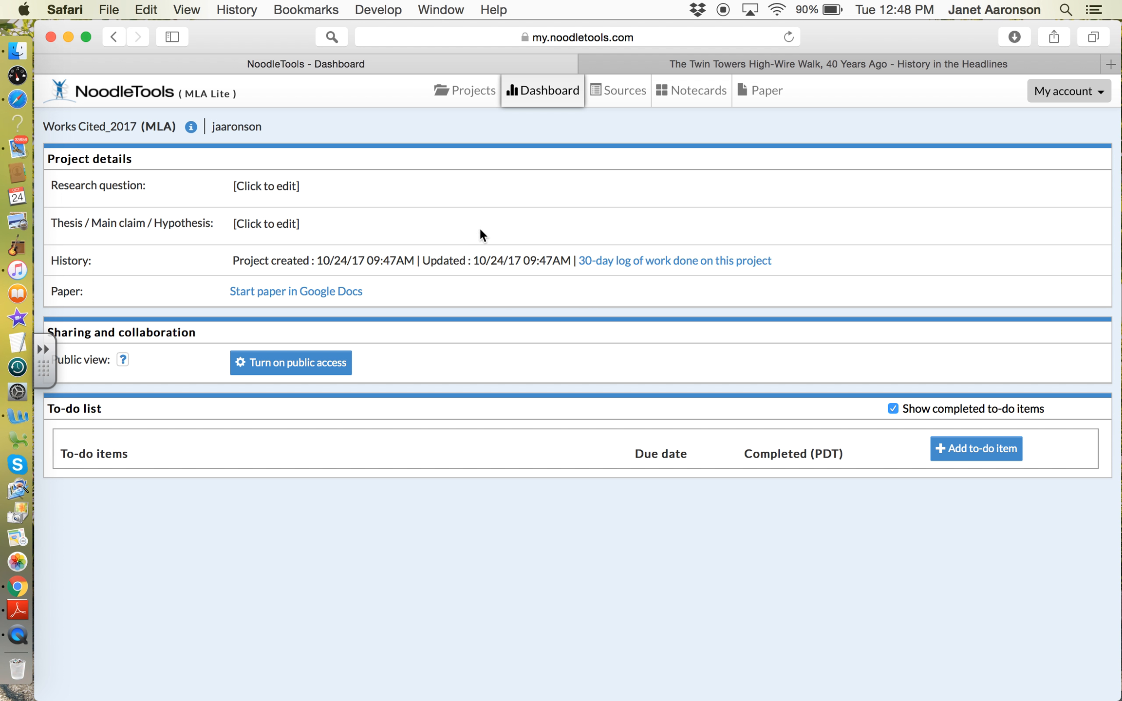
- Start a new citation in the project's sources for a print or in-hand Book
left_click(624, 97)
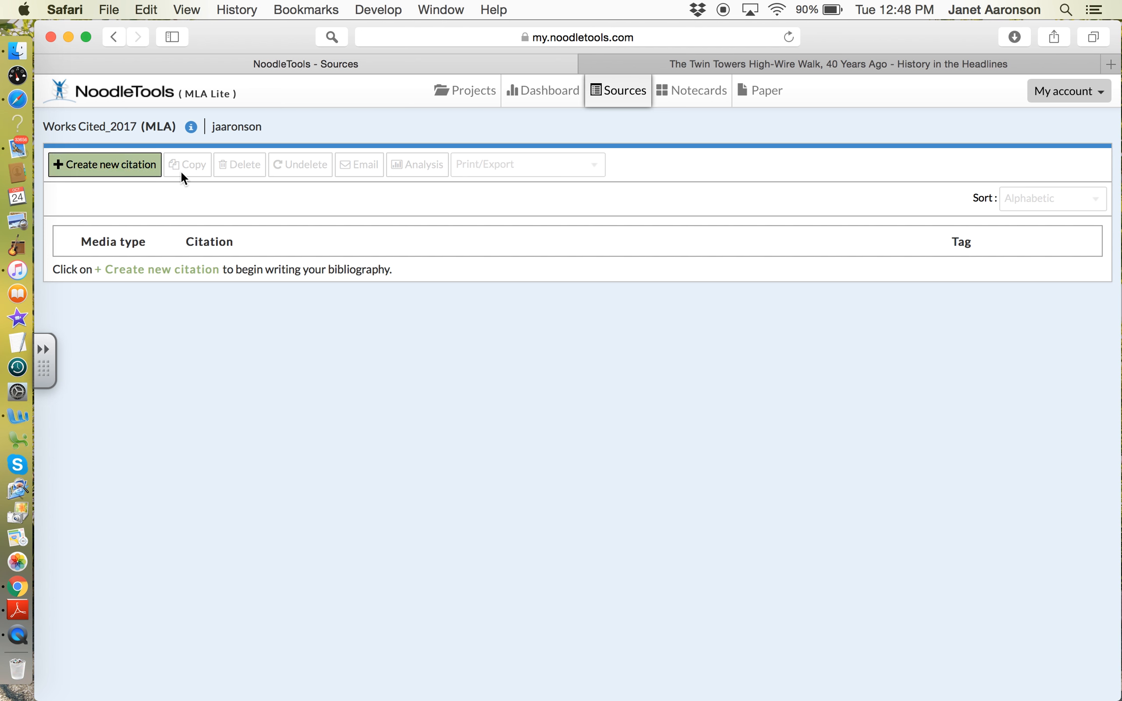
left_click(136, 171)
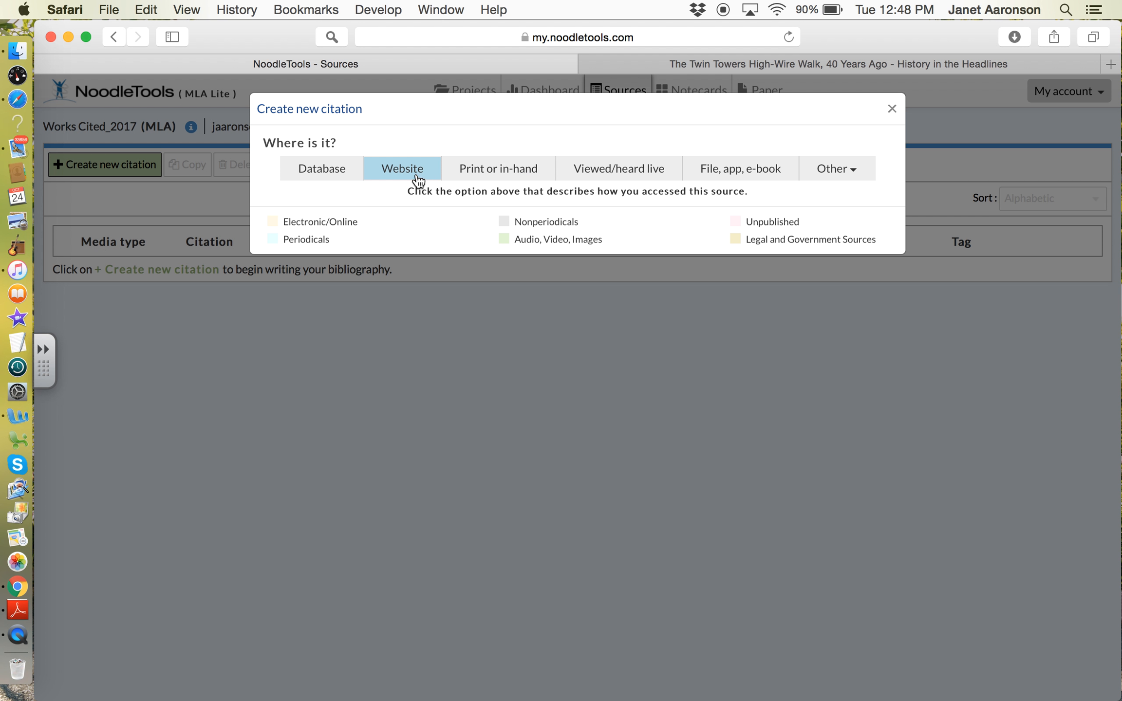
left_click(490, 179)
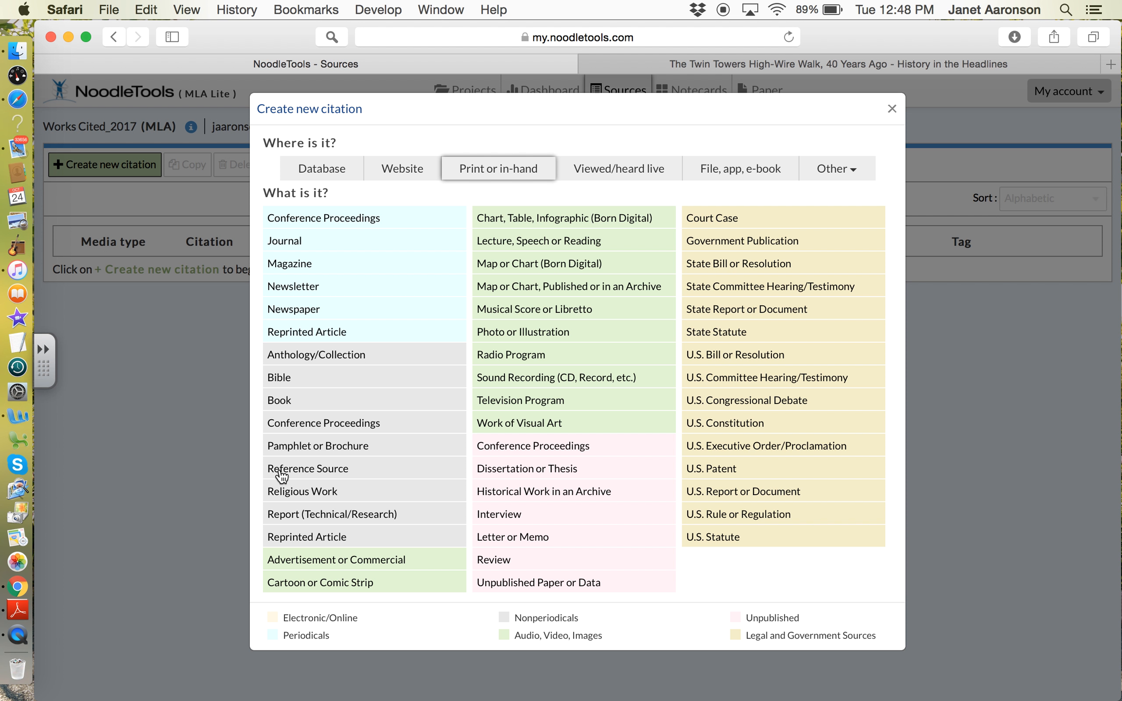
left_click(288, 401)
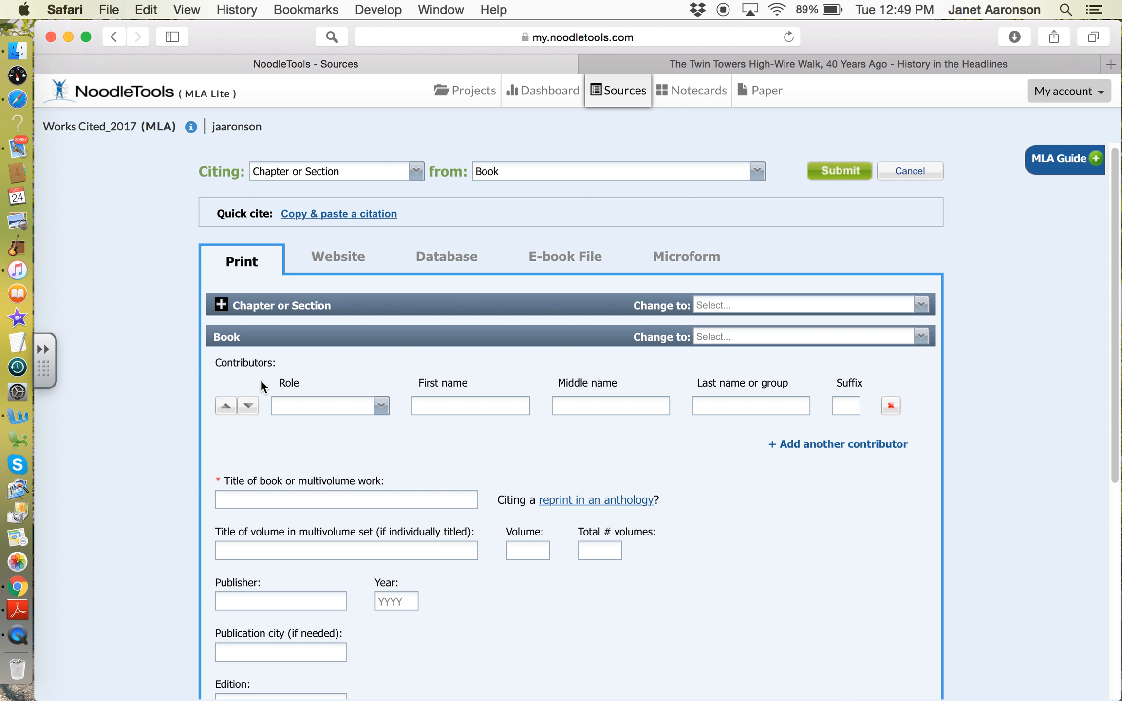
- Set the book contributor's role to Author and enter the name Harper Lee
left_click(382, 403)
left_click(357, 424)
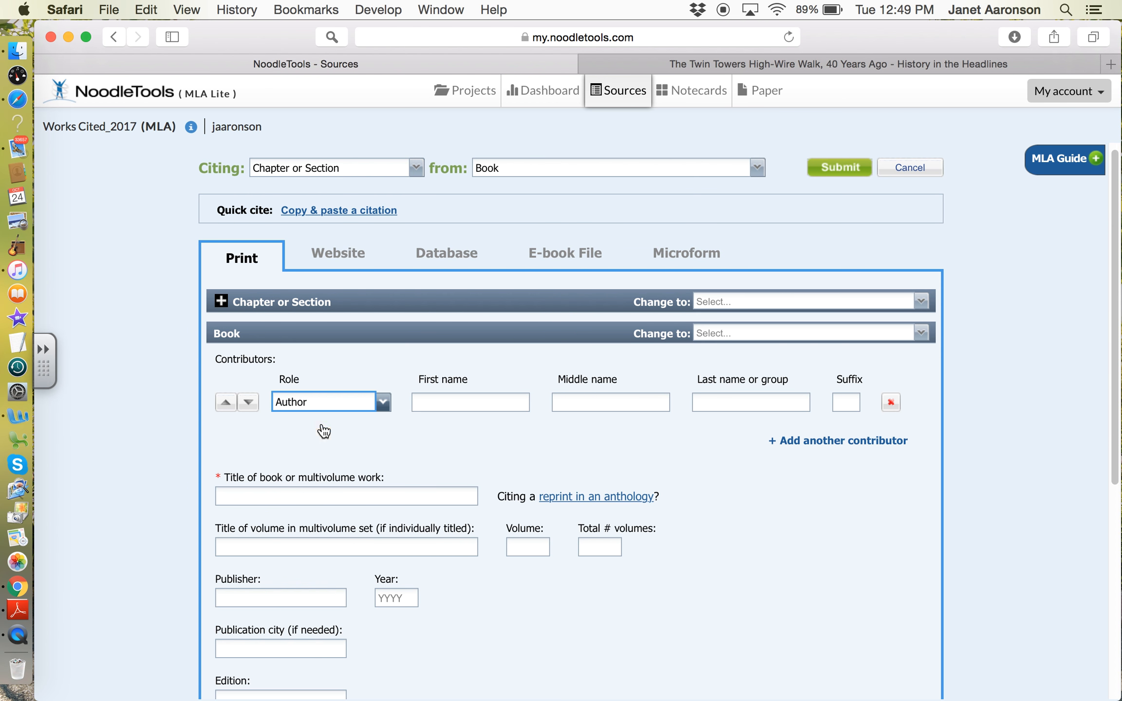
left_click(422, 401)
type("Harper")
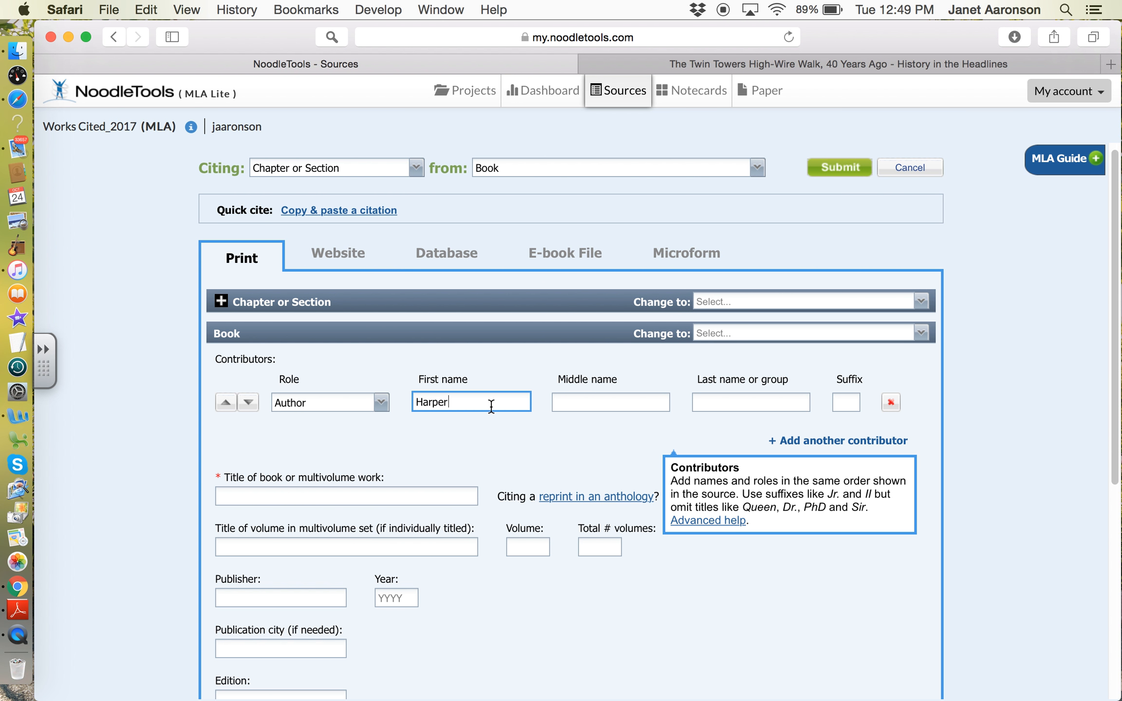
left_click(710, 402)
type(":")
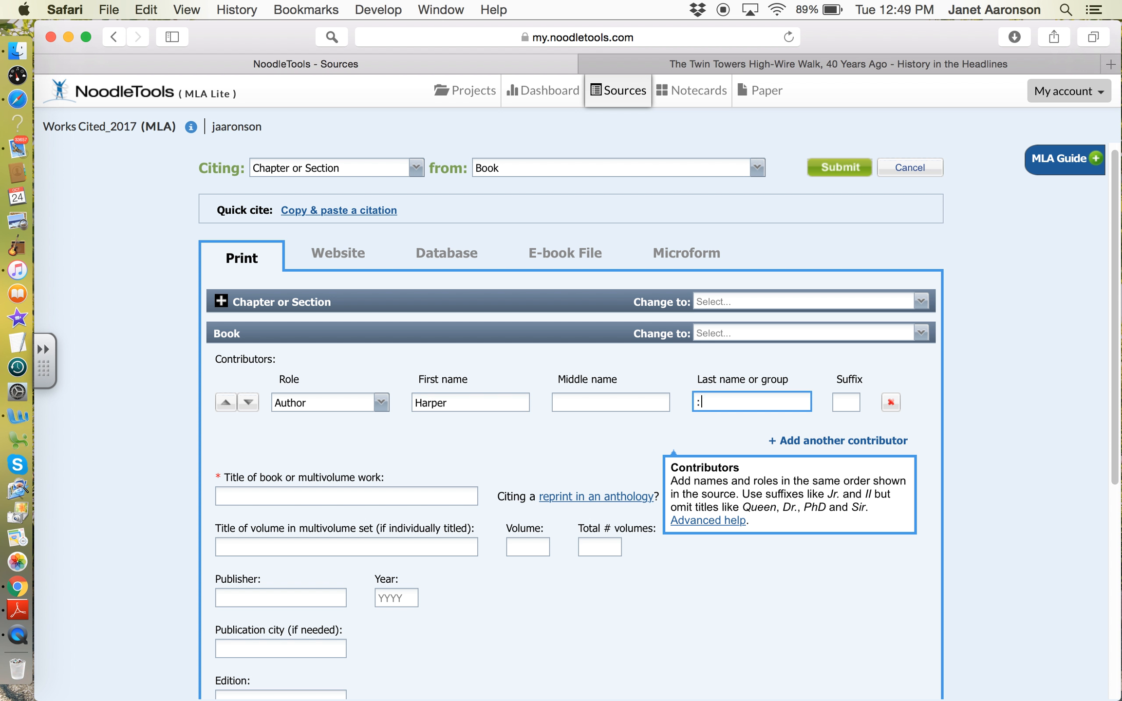
key("BackSpace")
type("Lee")
- Enter the book title "To Kill a Mockingbird", publisher Harper and year 1960, and submit the citation
left_click(238, 496)
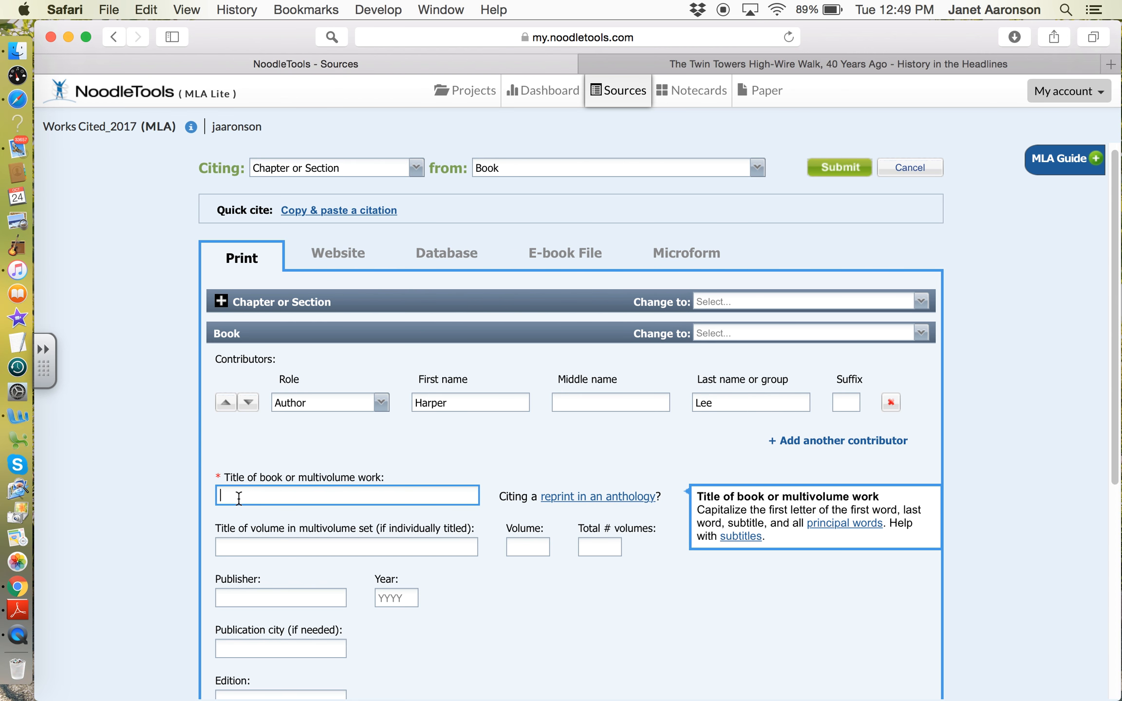
type("To Kill a Mockingbird")
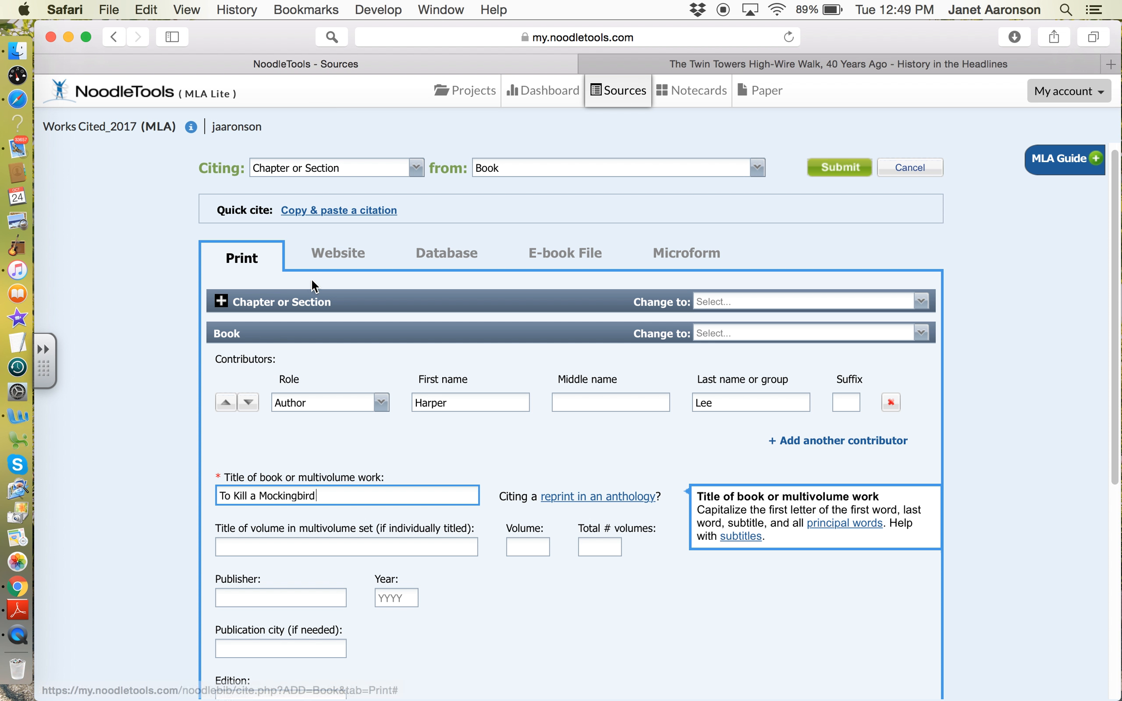
scroll(322, 477, "down", 1)
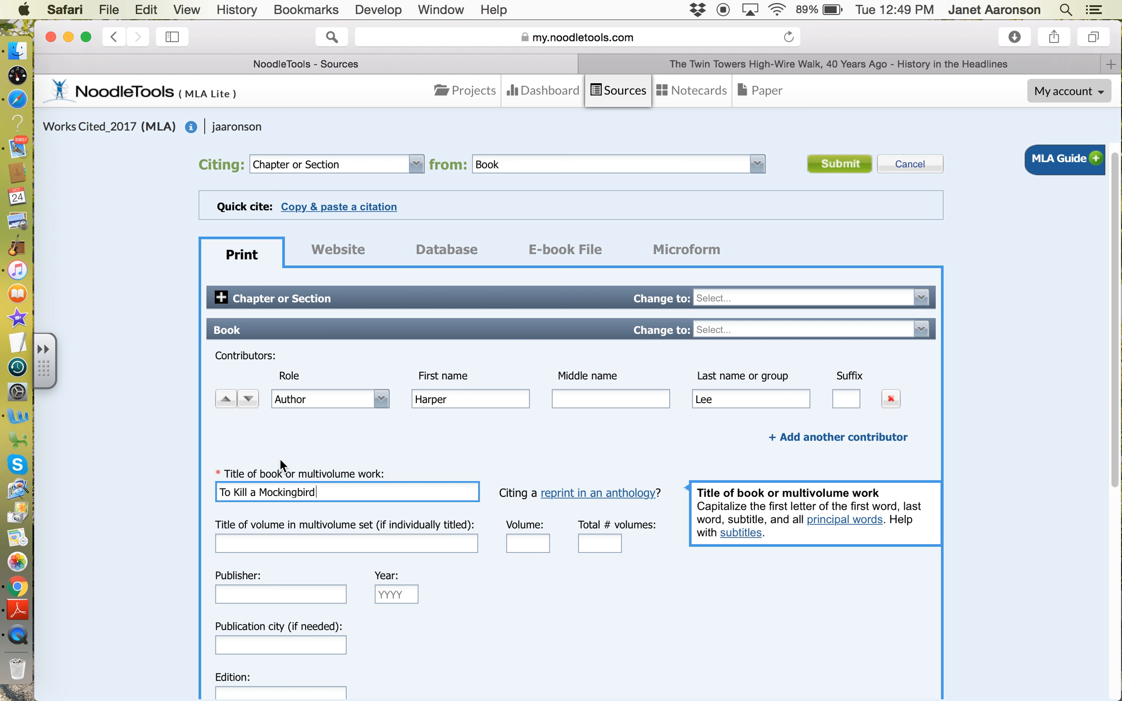
scroll(281, 461, "down", 1)
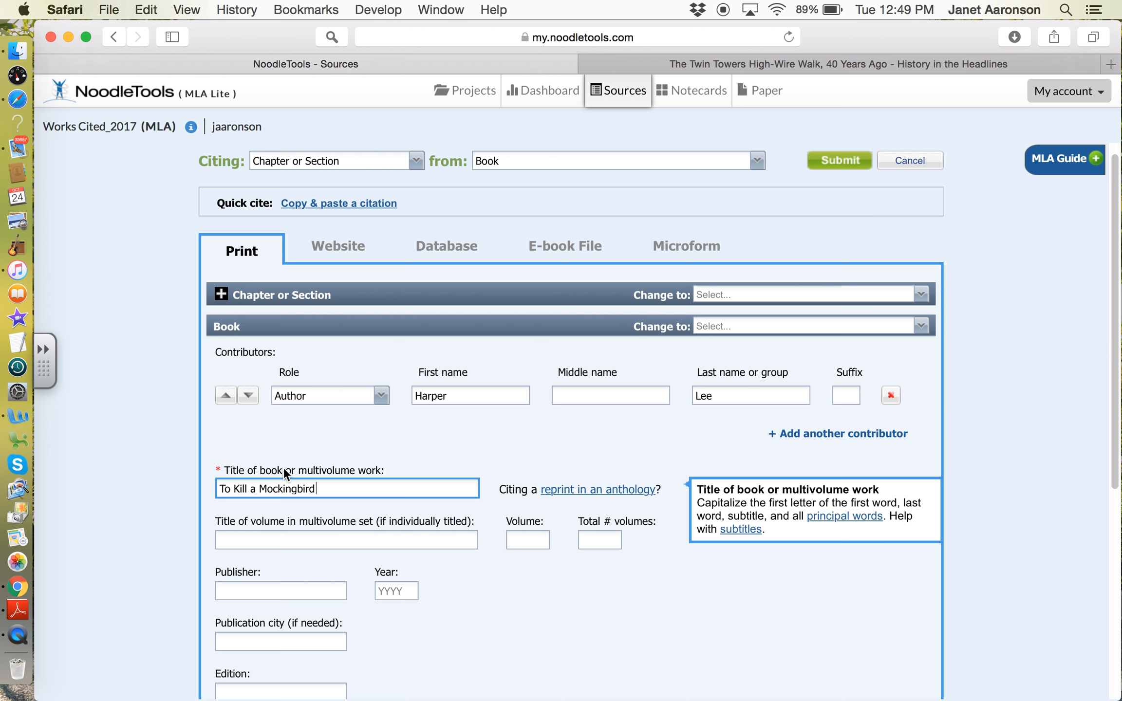
left_click(249, 588)
type("Harper")
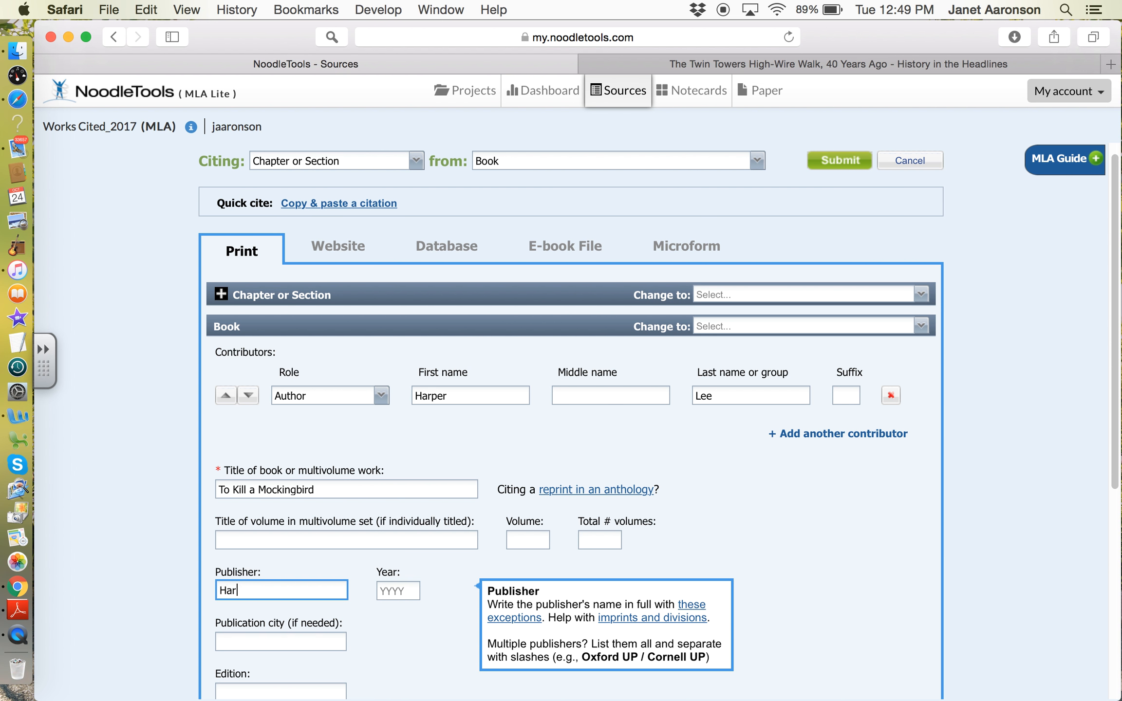
left_click(385, 592)
type("960")
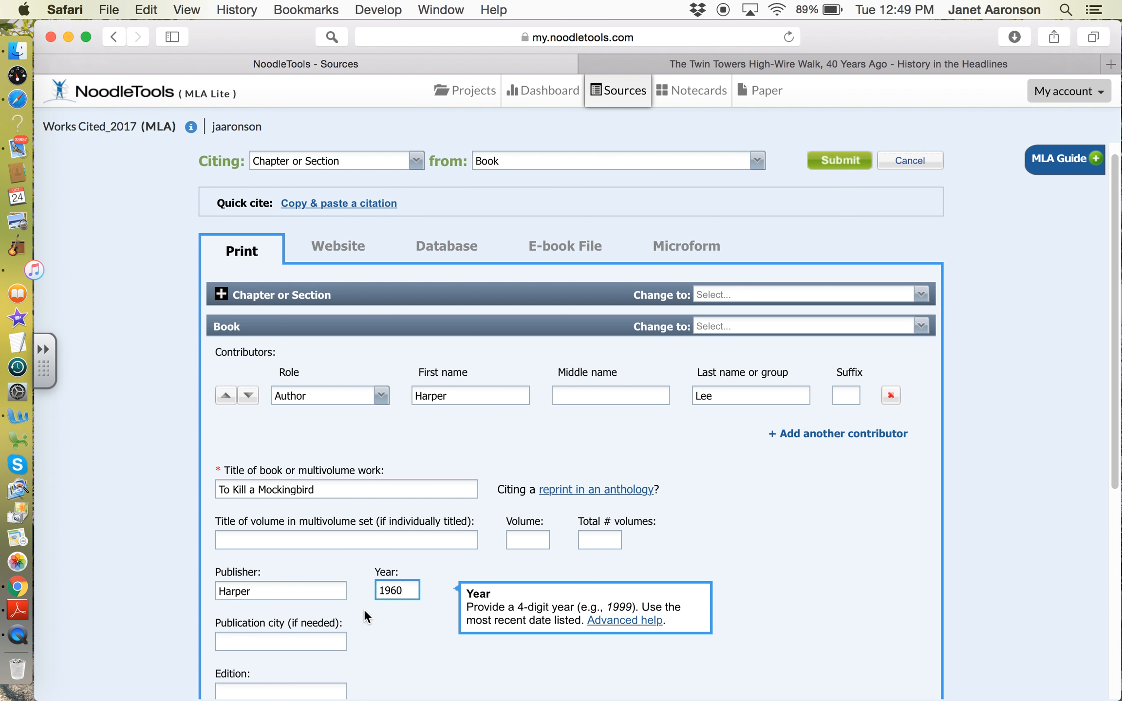
left_click(848, 163)
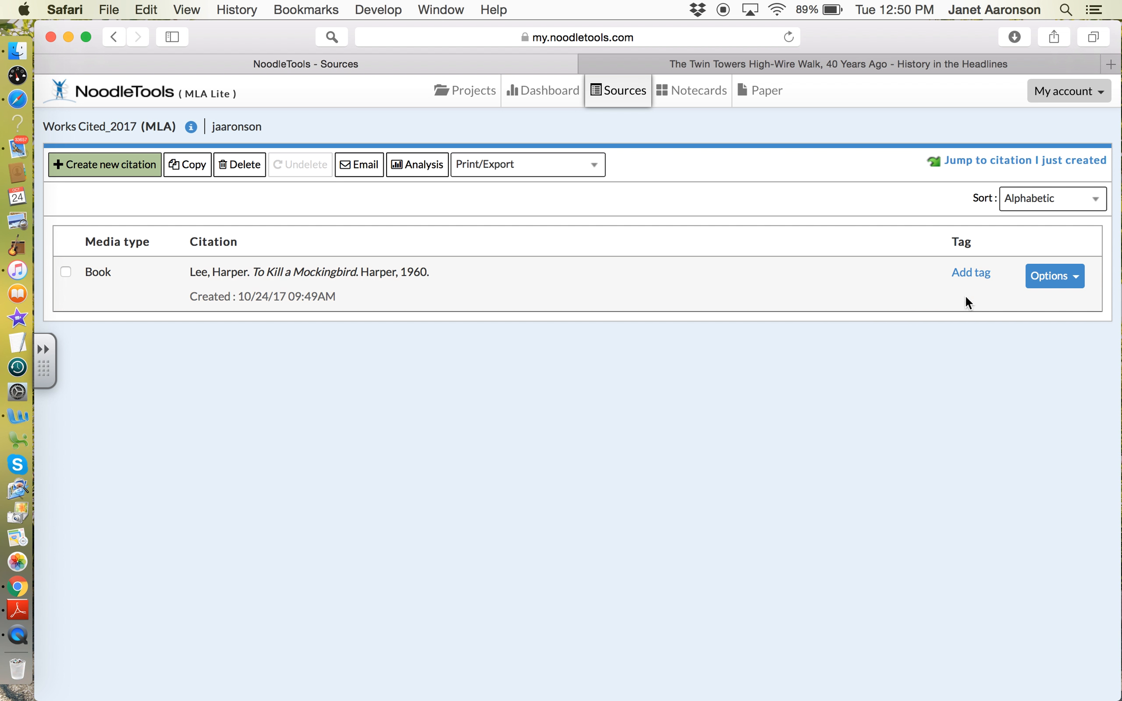
- Look over the book citation's options and start a new citation for a print or in-hand Reference Source
left_click(1053, 282)
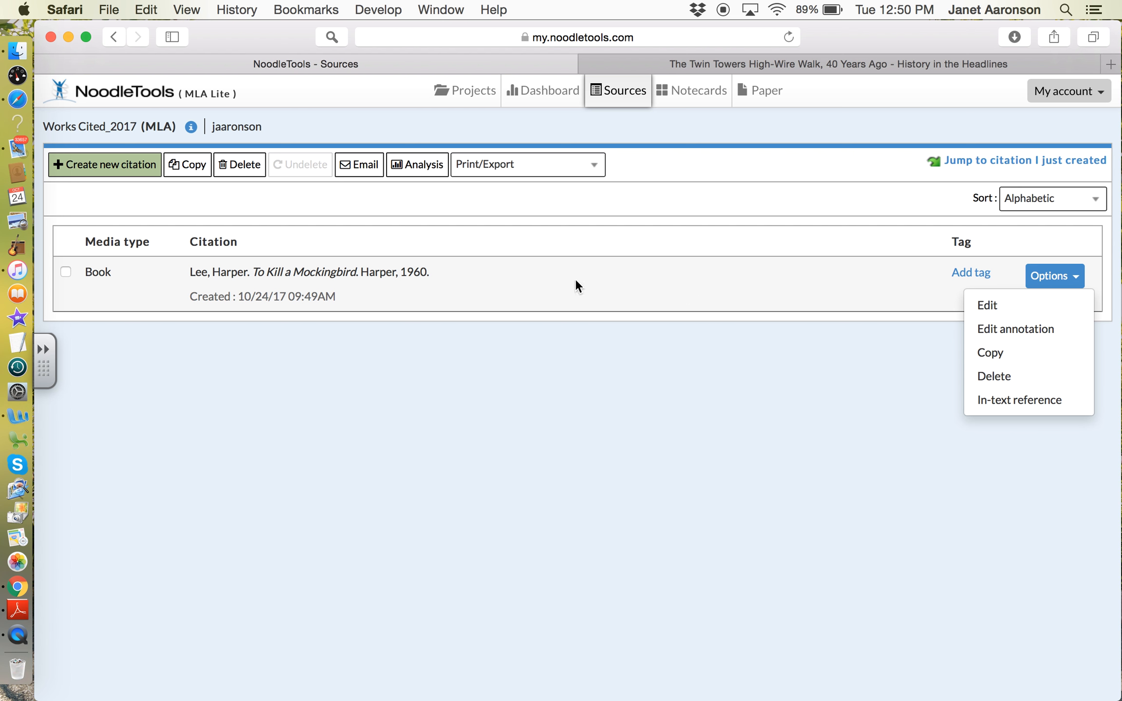
left_click(95, 165)
left_click(514, 177)
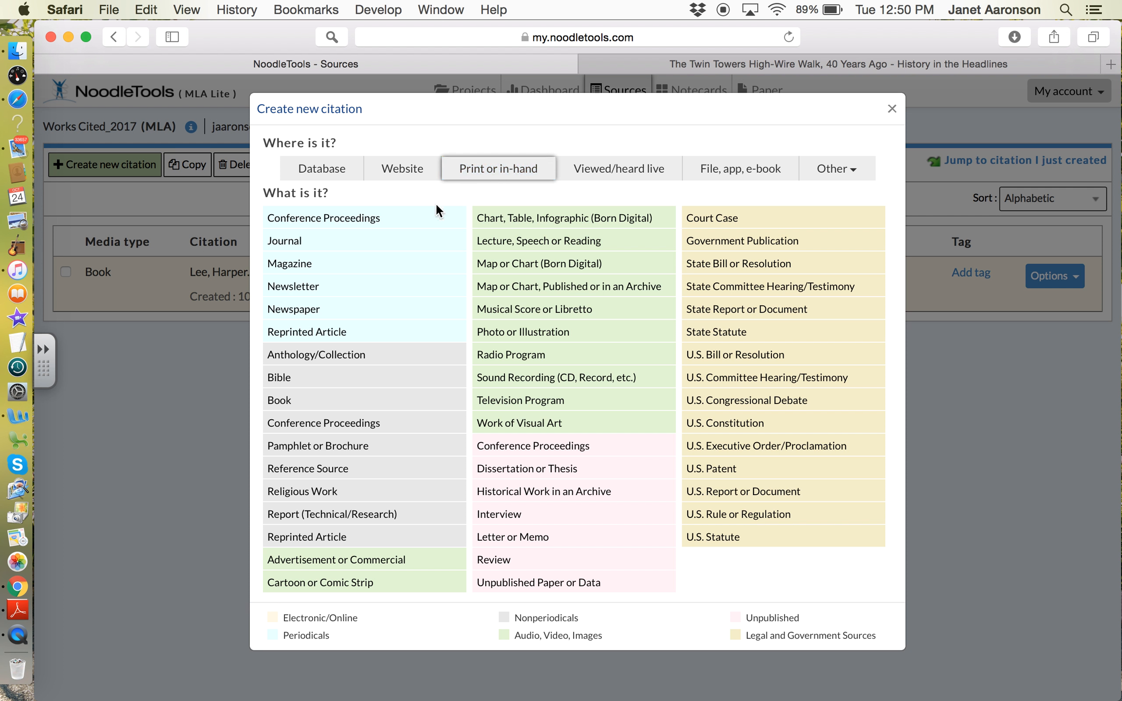
left_click(291, 469)
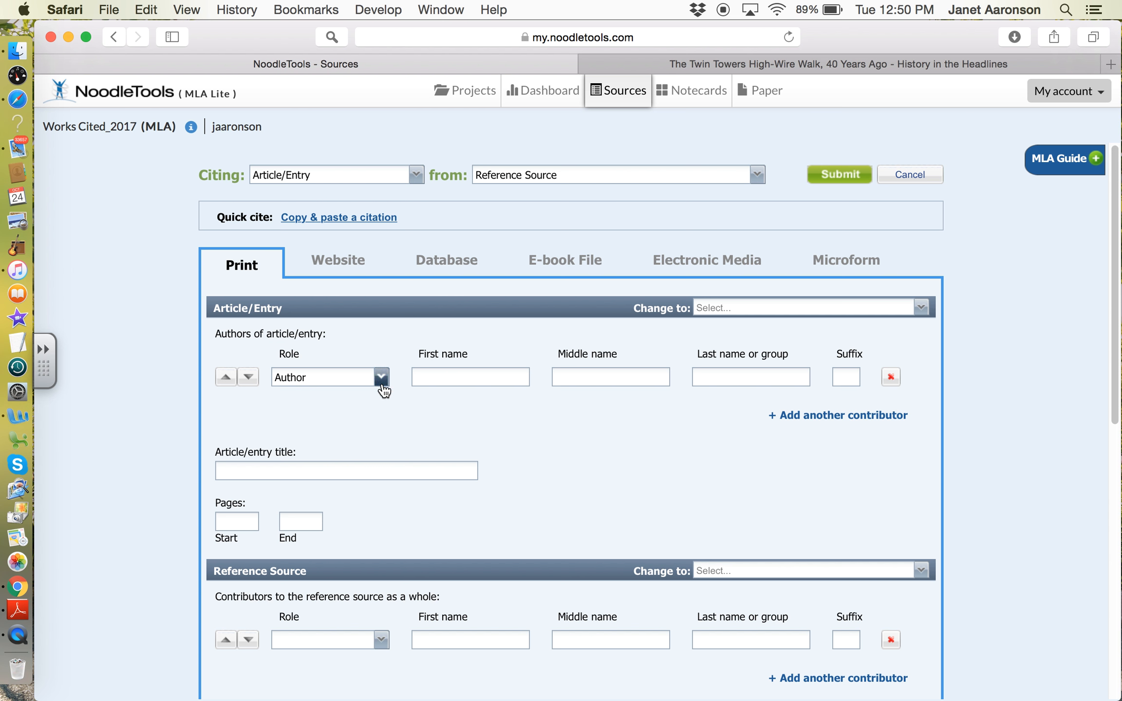
- Keep the article contributor's role as Author and enter the author's first and last name
left_click(382, 382)
left_click(331, 404)
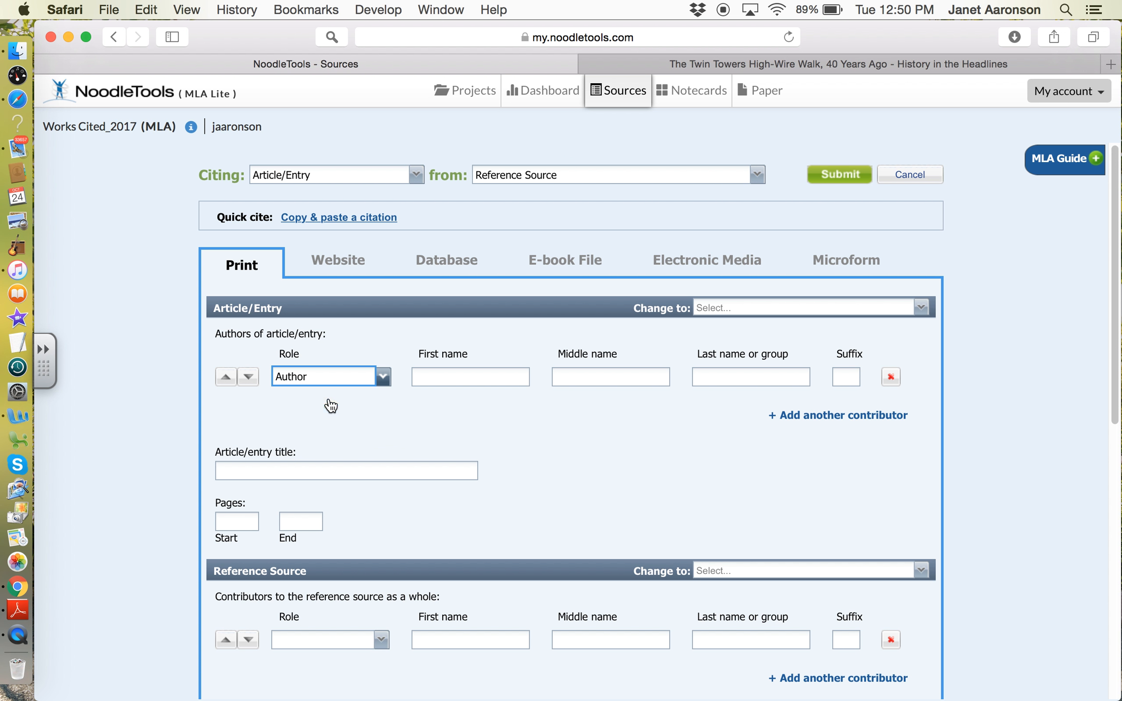
left_click(438, 379)
type("Willi")
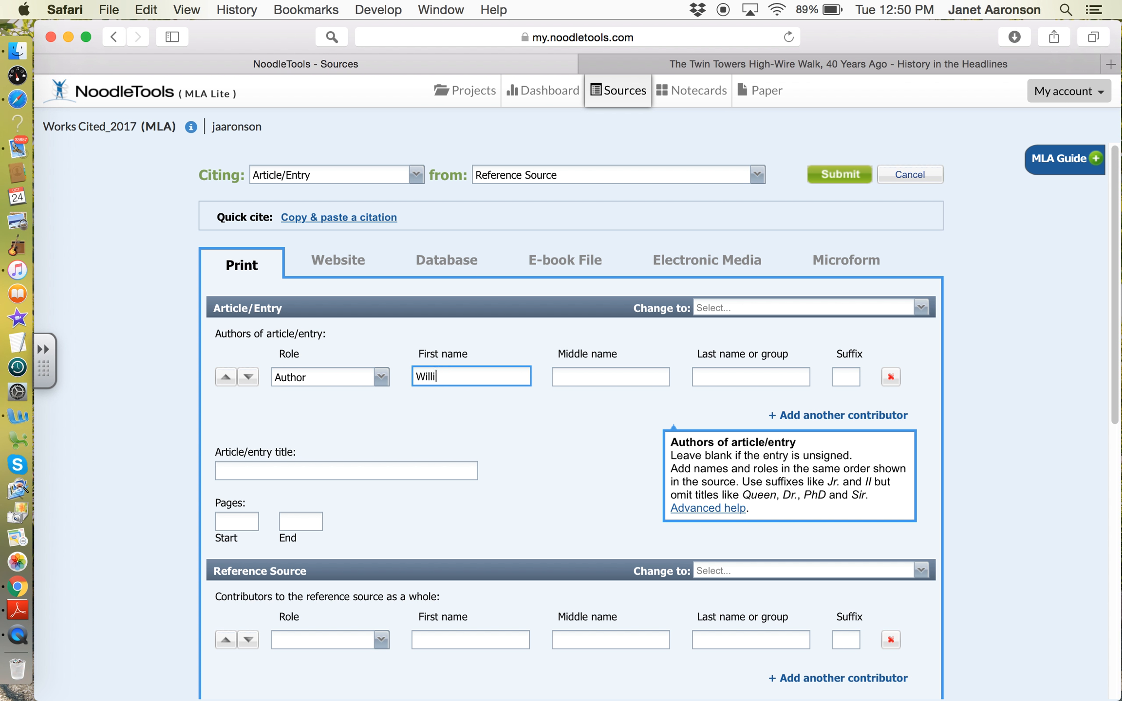
type("am")
key("Tab")
key("Tab")
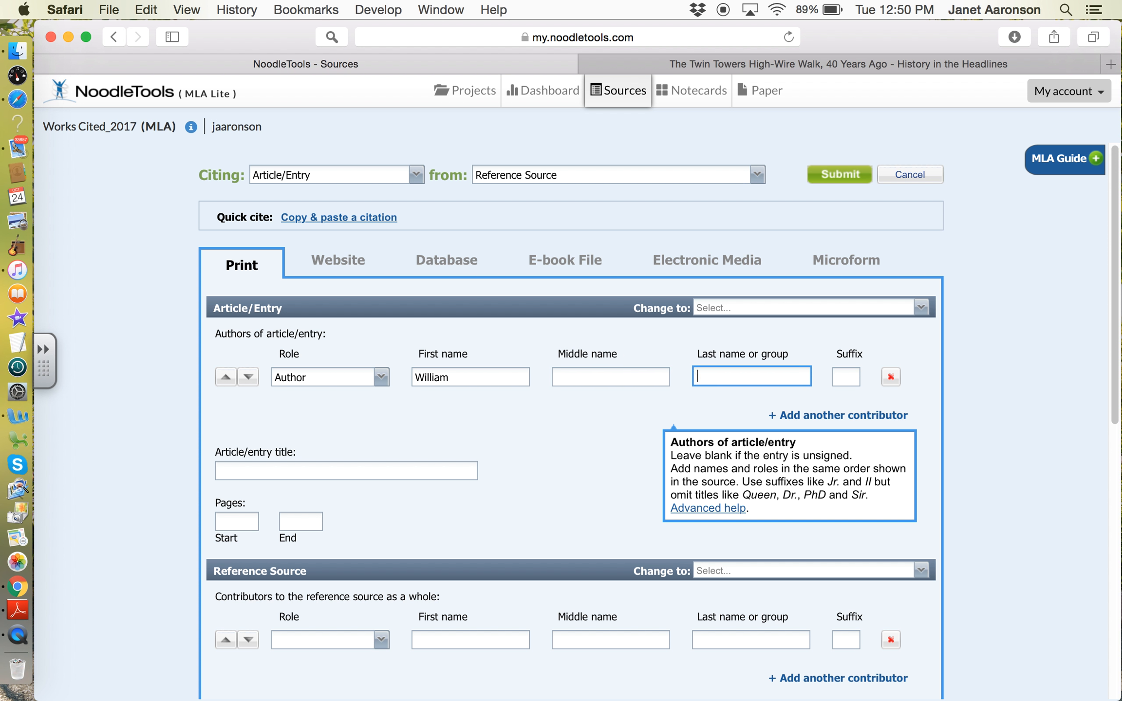
type("Miller")
- Enter "Diamonds" as the article title and "World Book" as the encyclopedia title
scroll(472, 441, "down", 1)
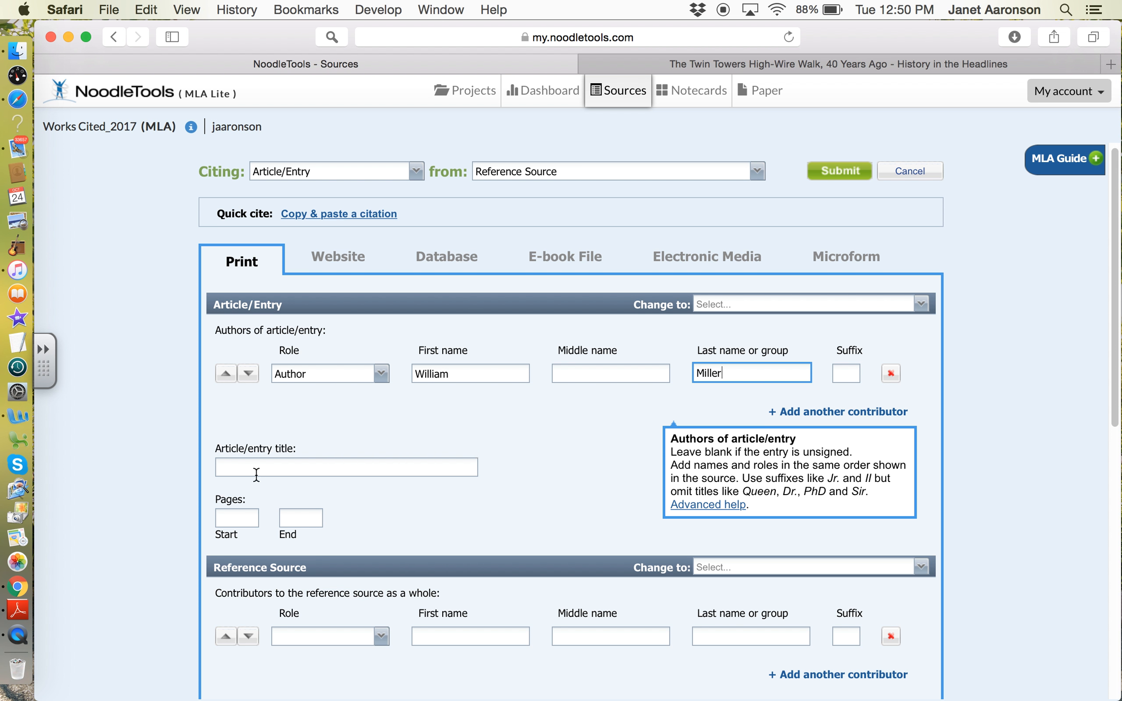
left_click(233, 468)
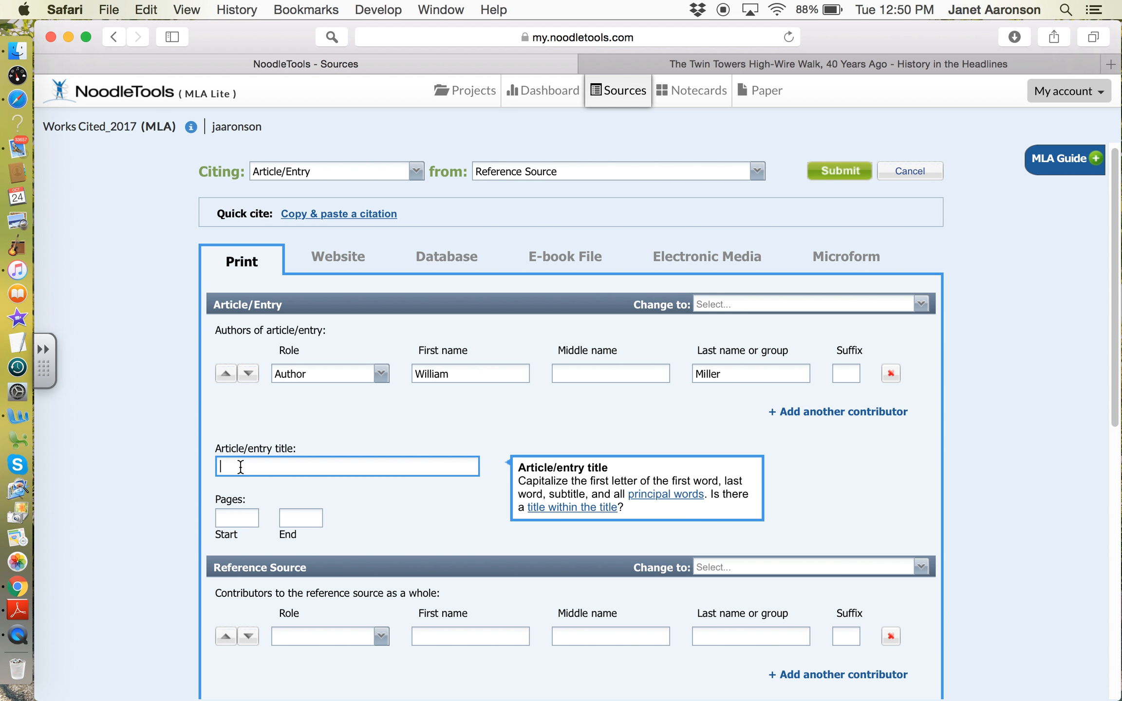
type("Diamonds")
scroll(322, 488, "down", 3)
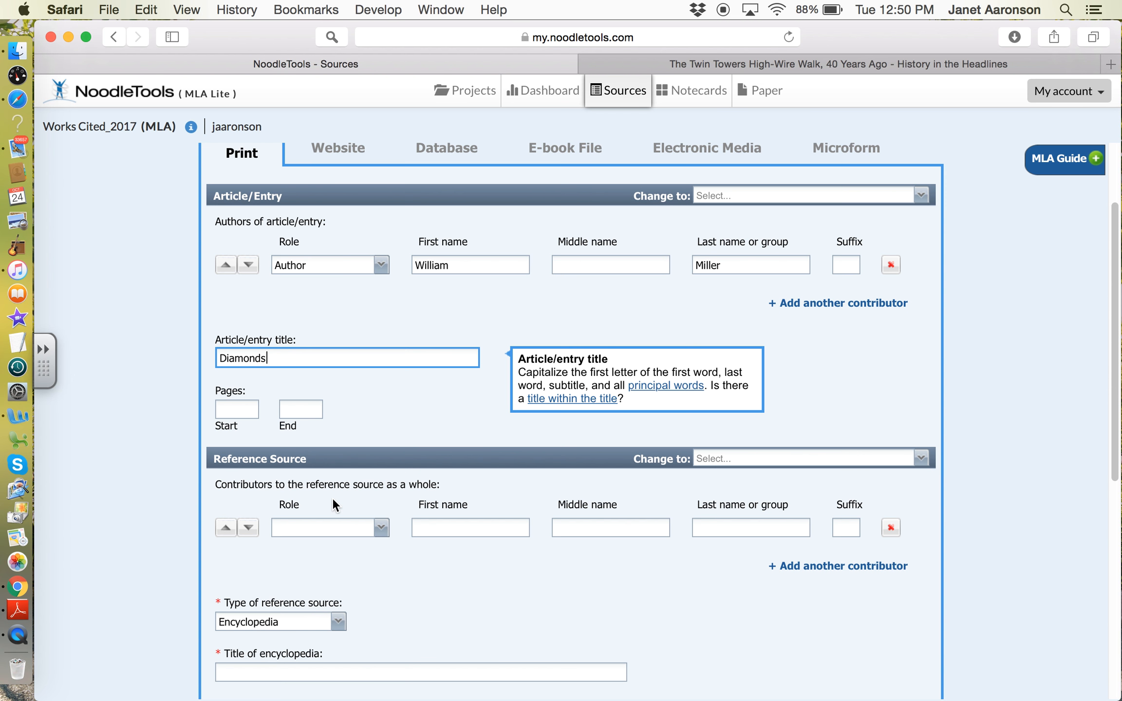
left_click(250, 672)
type("World Book")
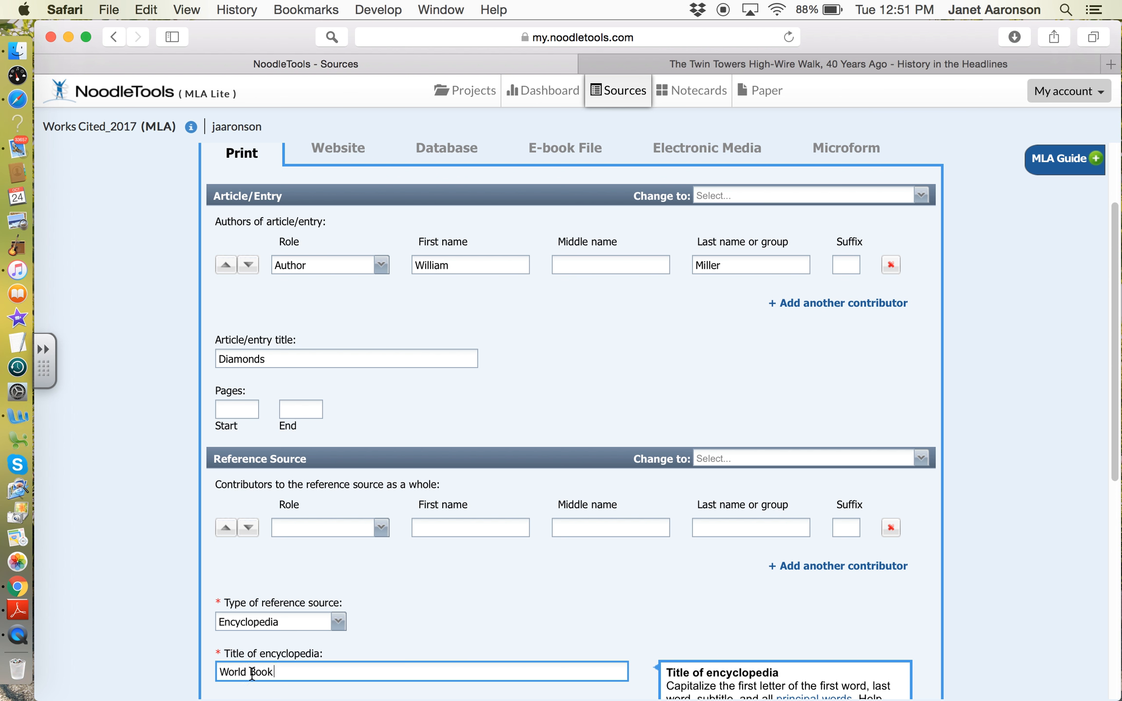
- Set the encyclopedia's publication year to 2013
scroll(566, 582, "down", 1)
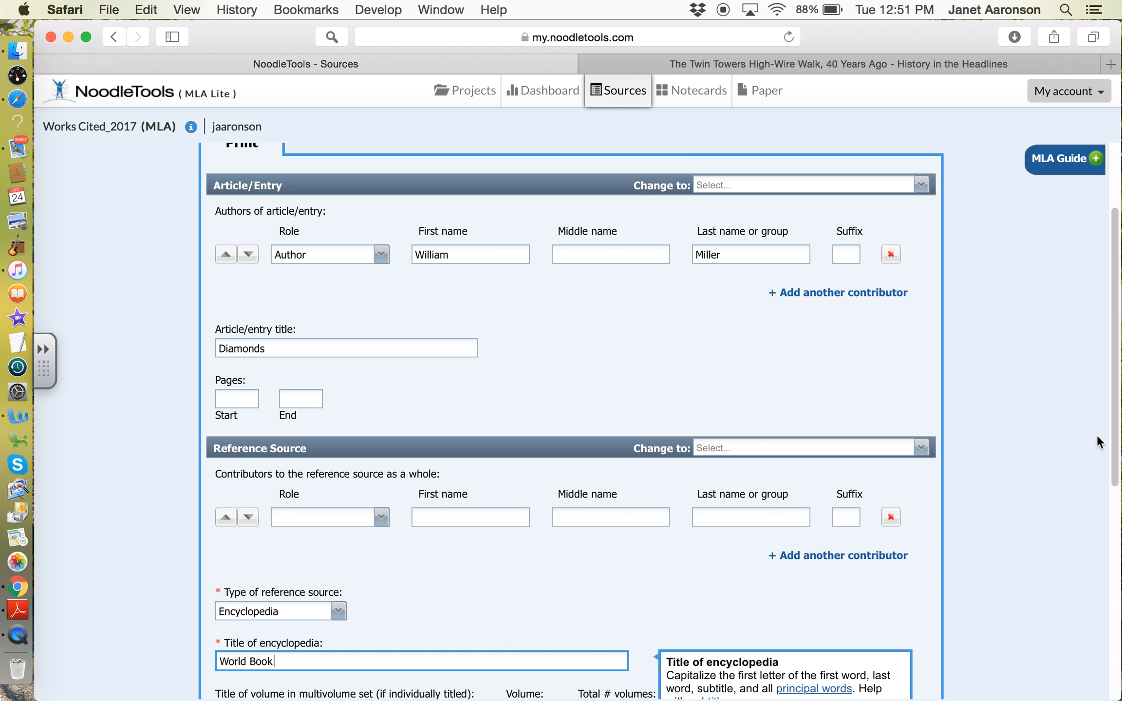
scroll(1101, 487, "down", 5)
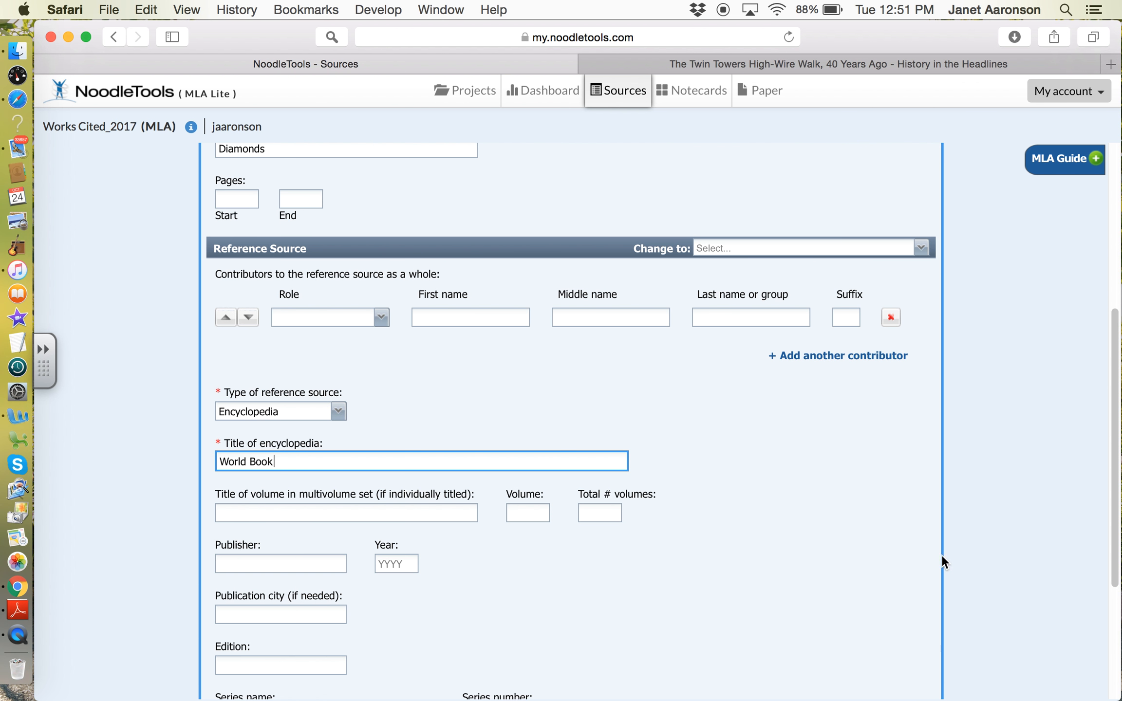
left_click(399, 561)
type("2013")
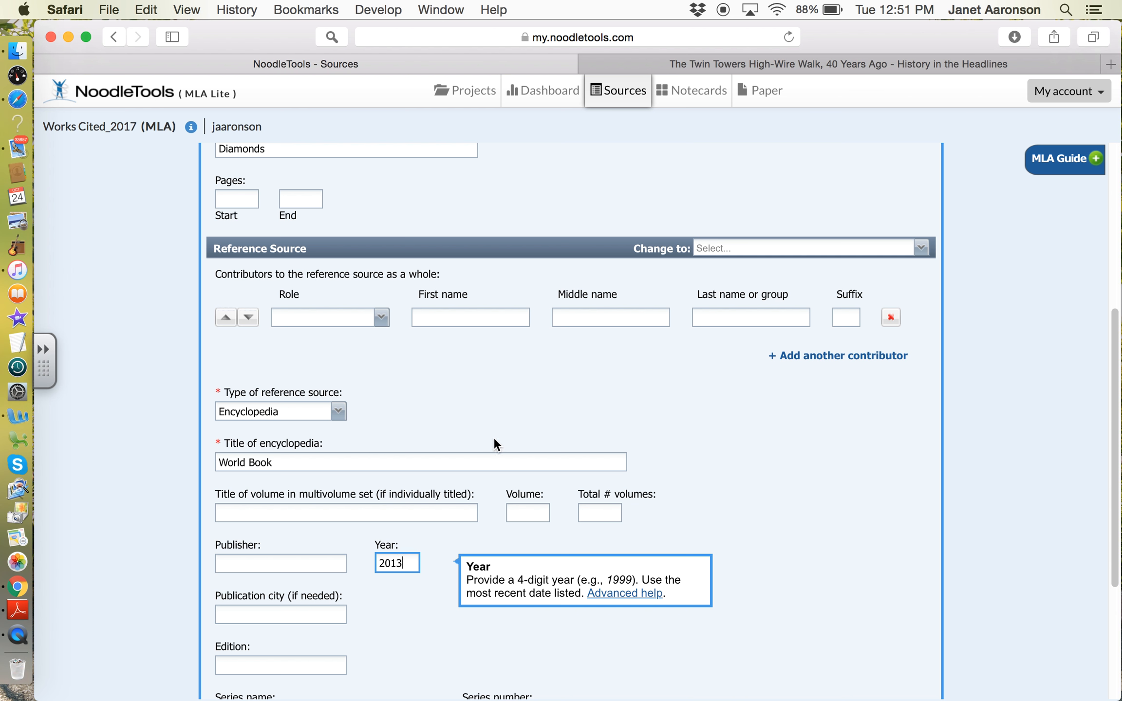
scroll(602, 479, "up", 1)
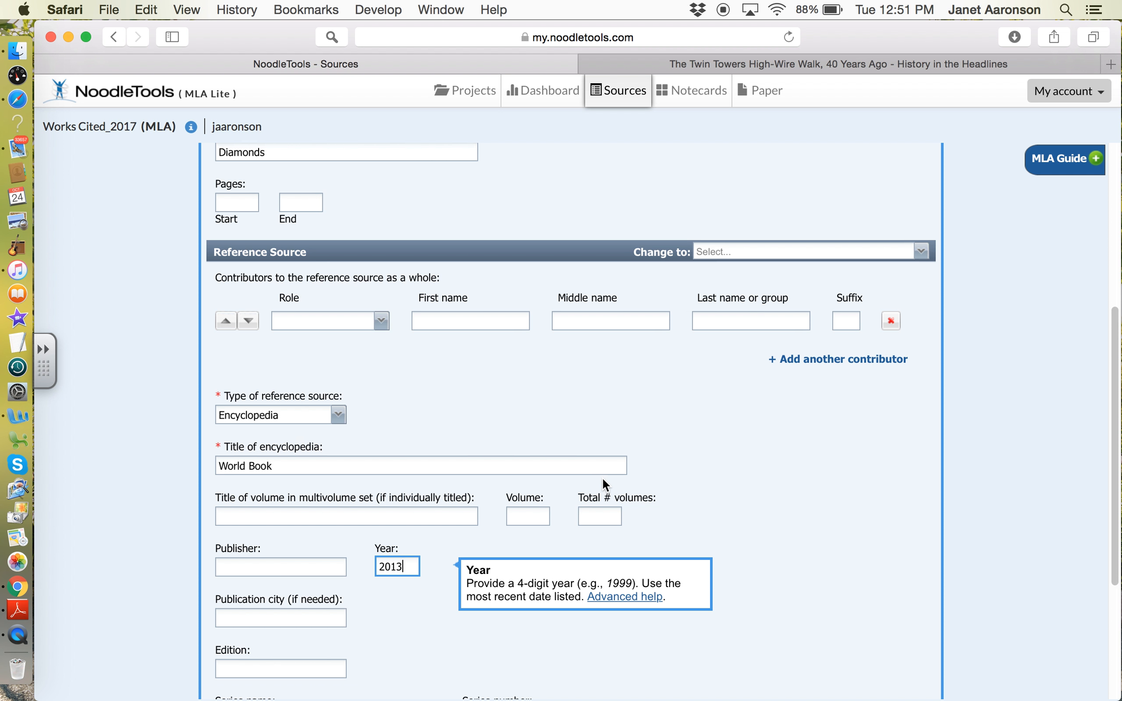
- Submit the encyclopedia citation and start a new Website citation for a Web Page
scroll(604, 477, "up", 8)
left_click(841, 180)
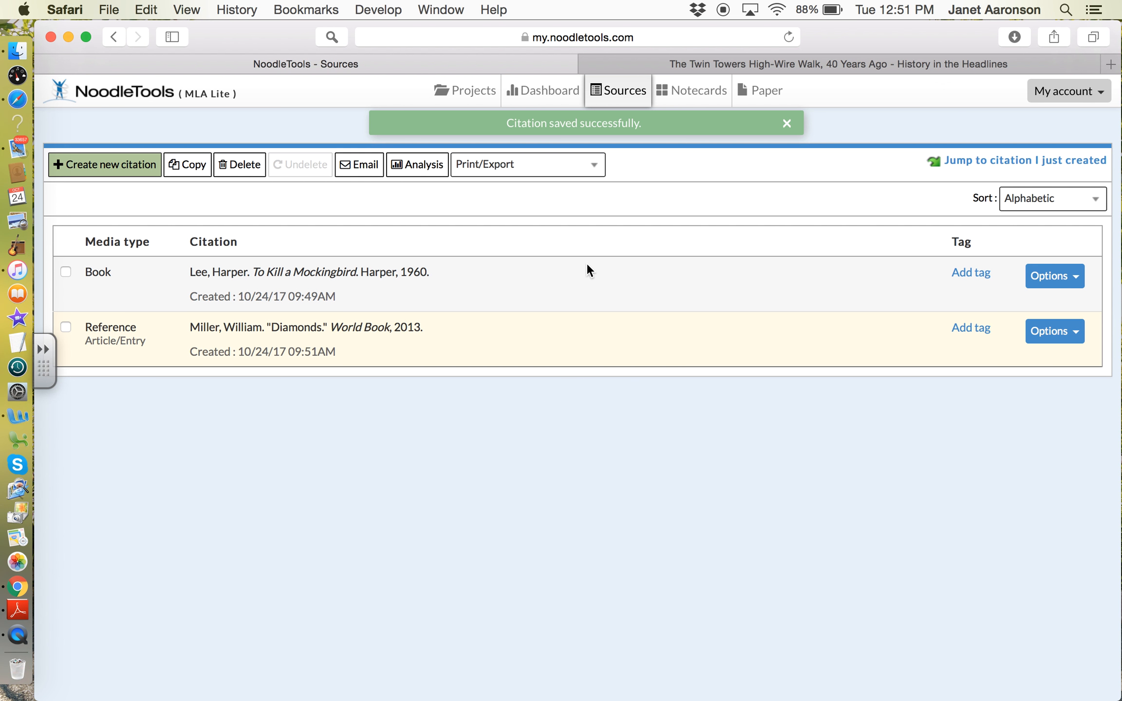
left_click(112, 164)
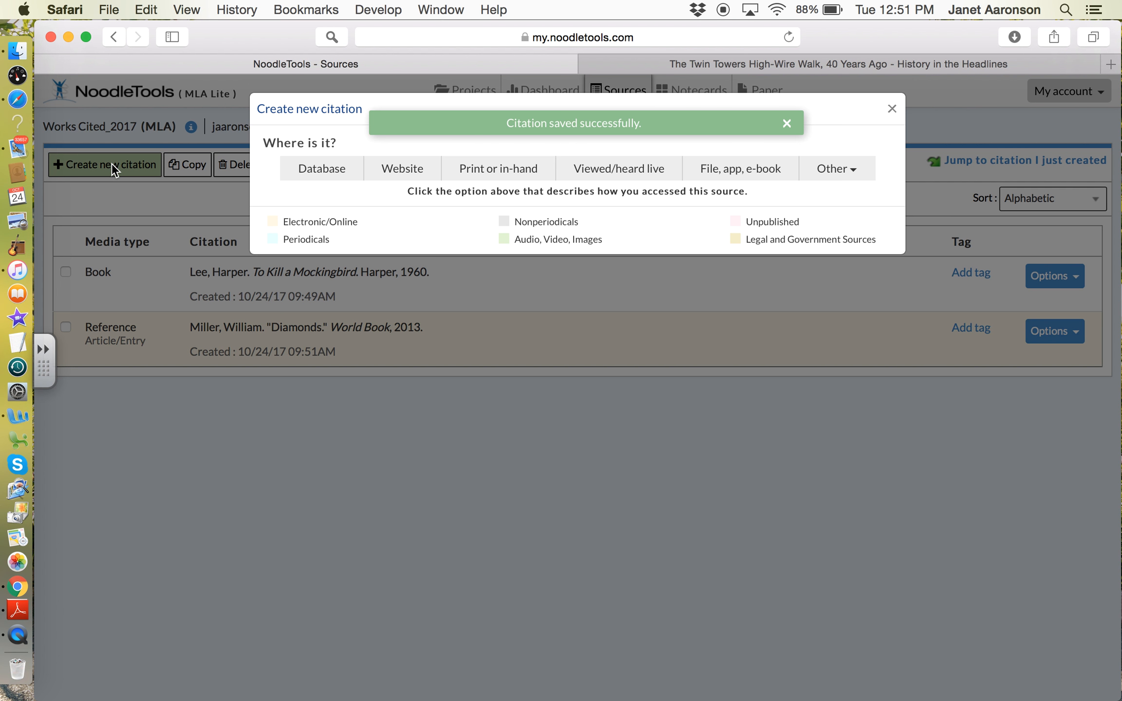
left_click(411, 171)
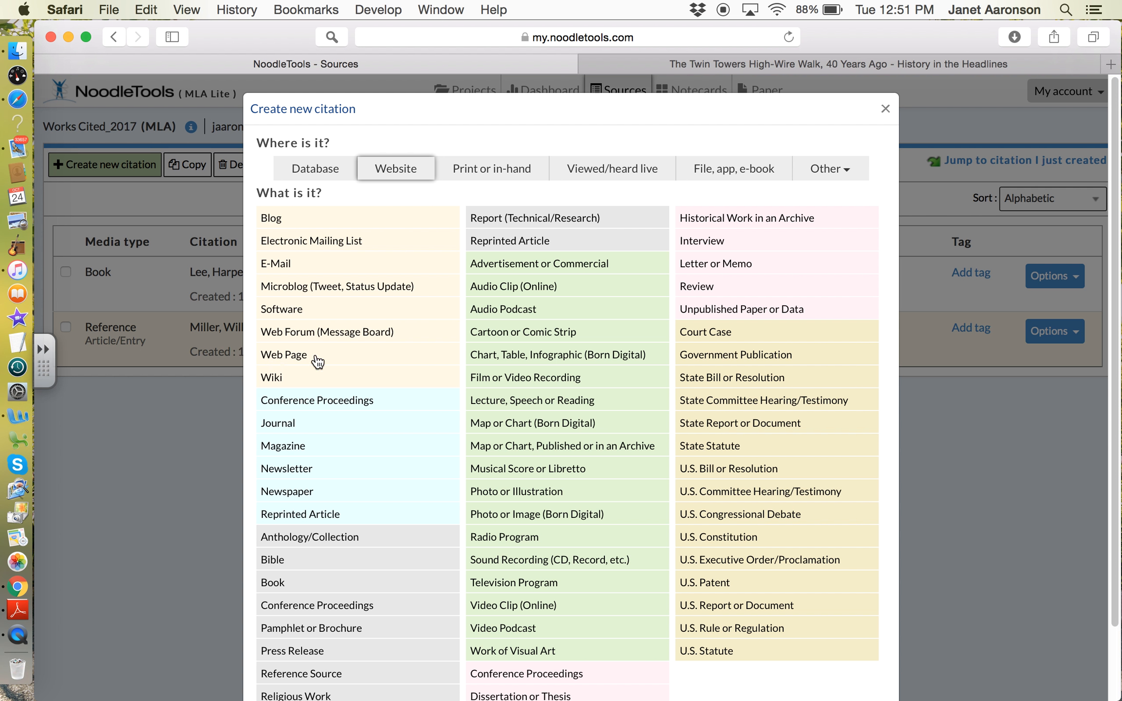
left_click(283, 356)
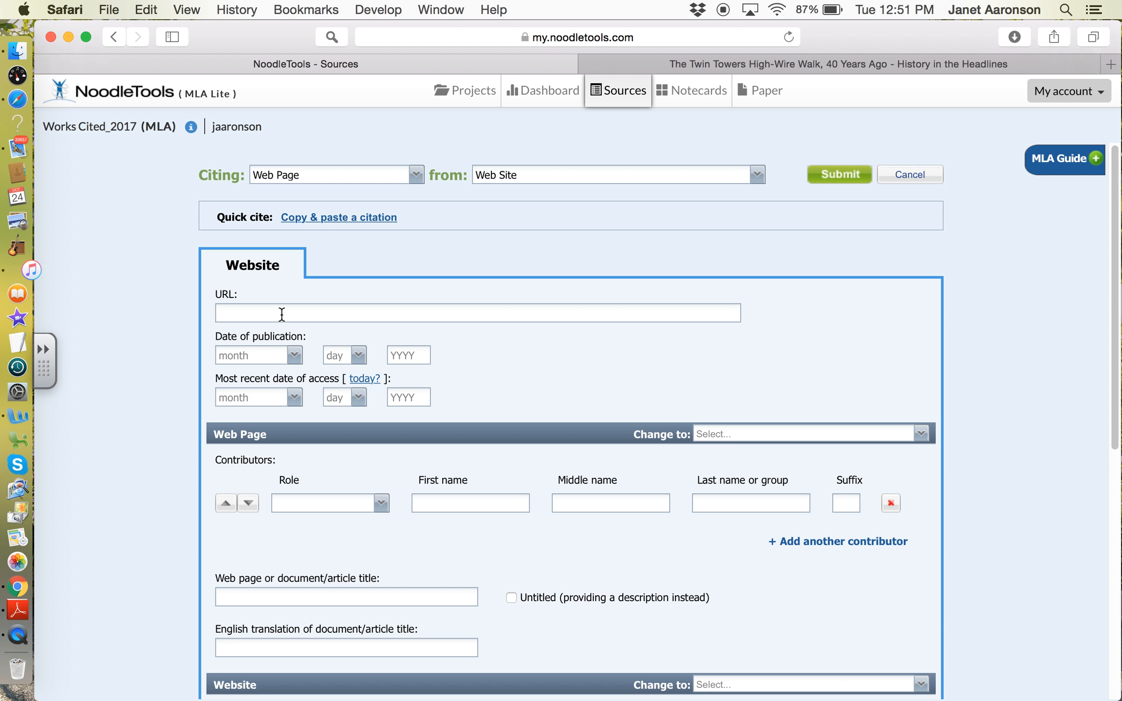
- Try to copy the web address of the History.com Twin Towers article into the citation's URL field
left_click(240, 313)
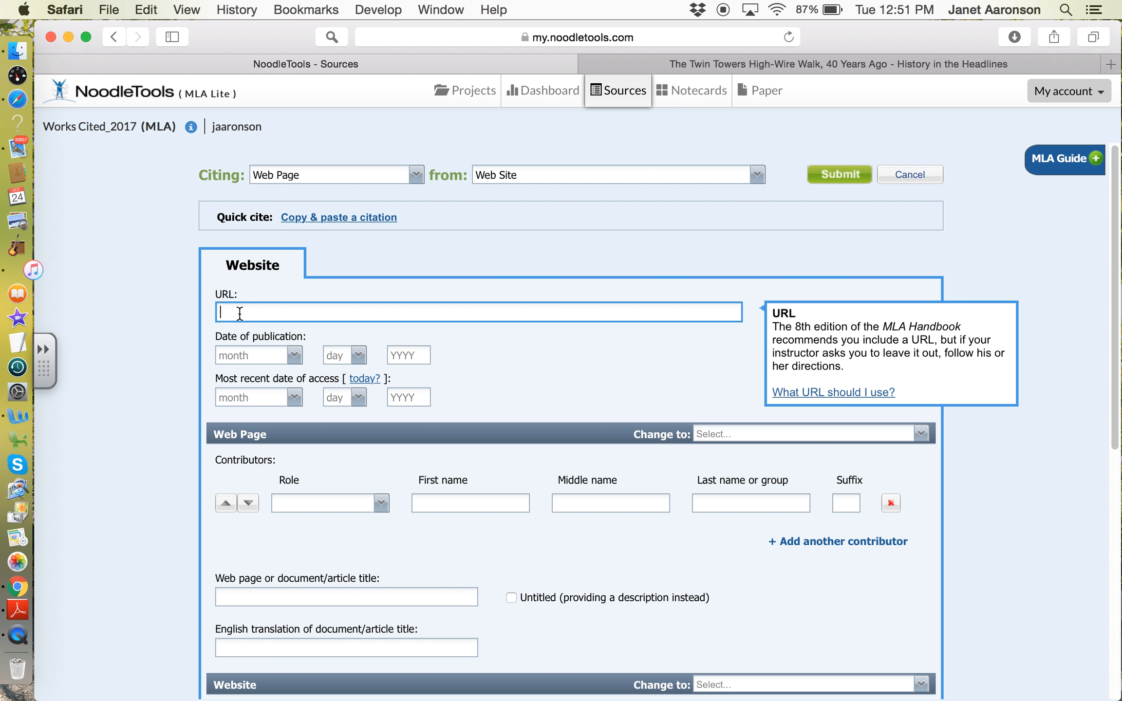
left_click(788, 66)
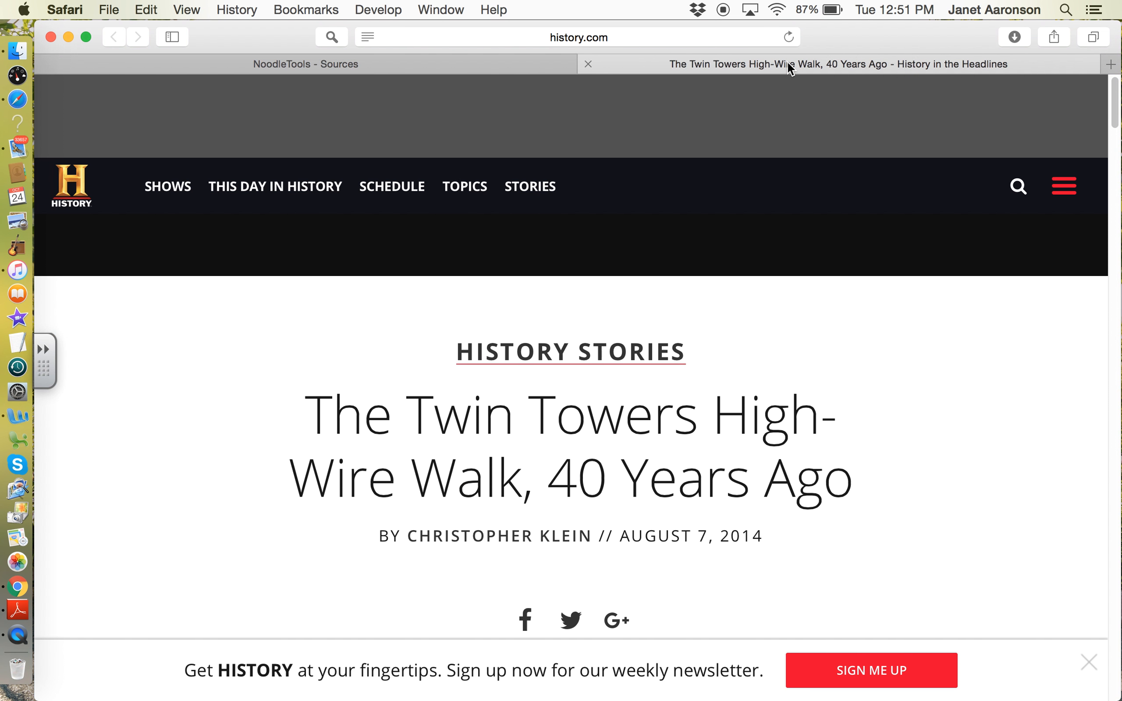
left_click(675, 34)
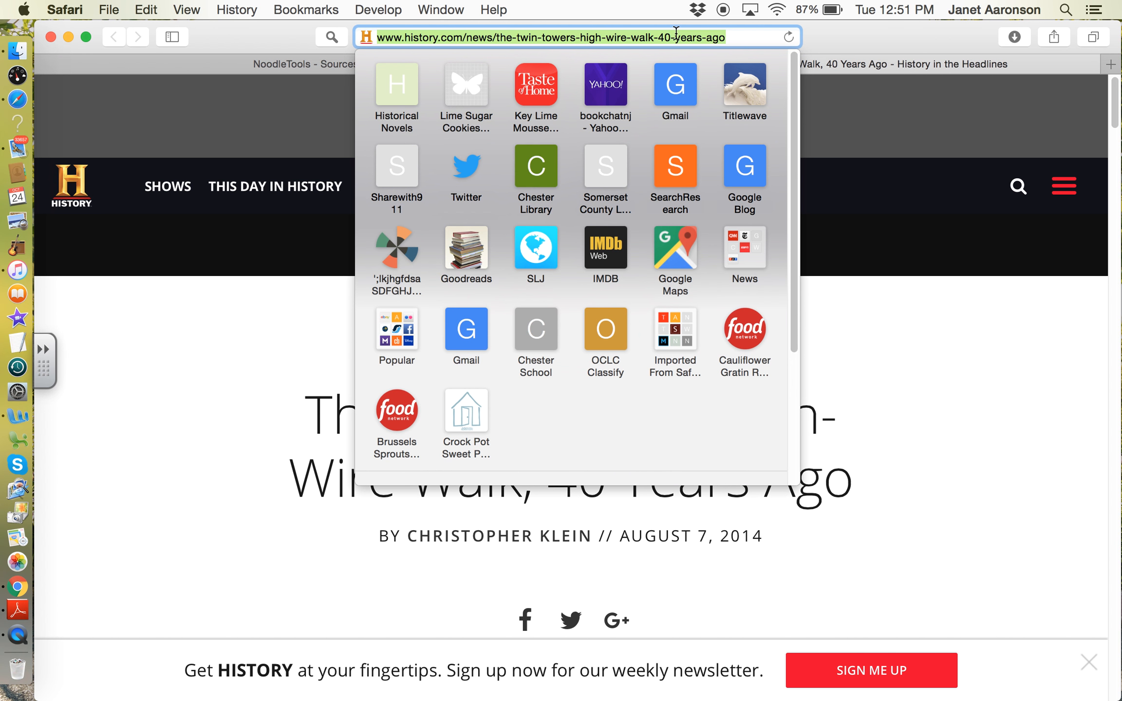
left_click(308, 64)
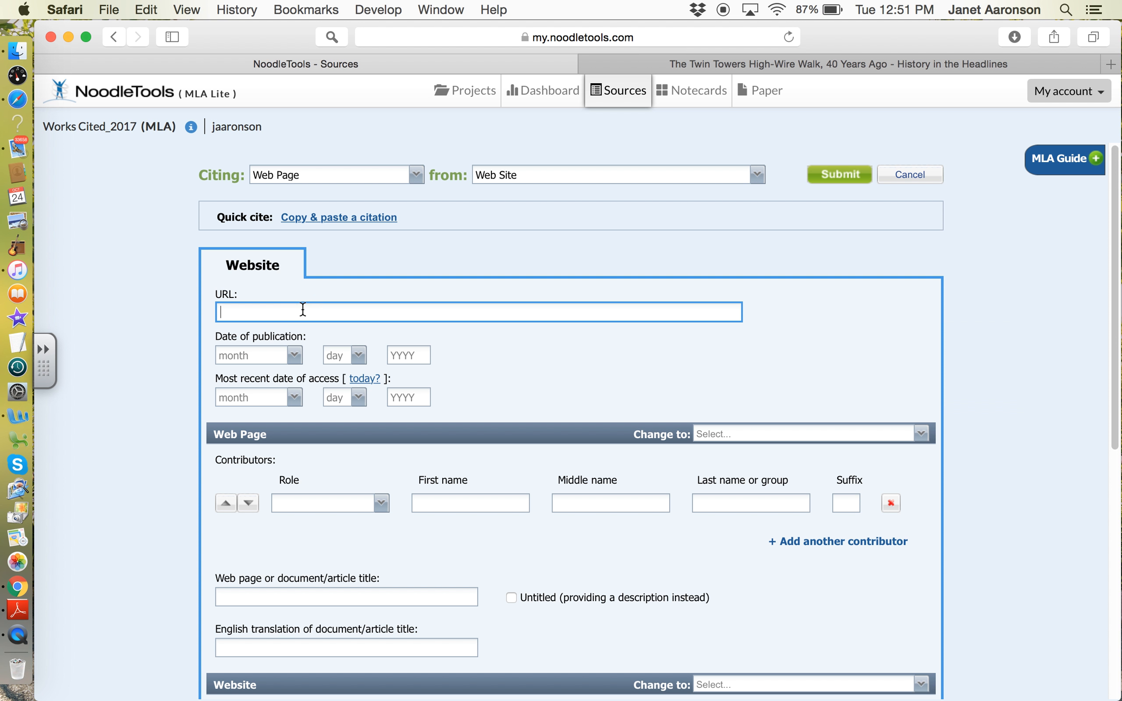
left_click(659, 61)
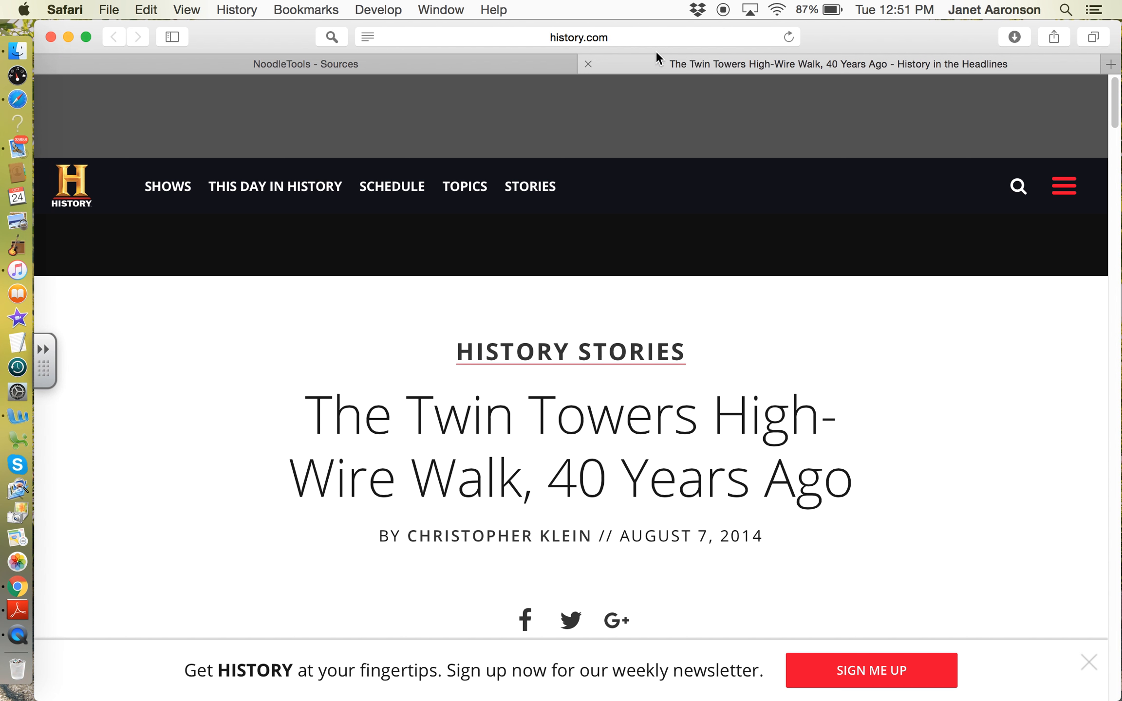
left_click(612, 38)
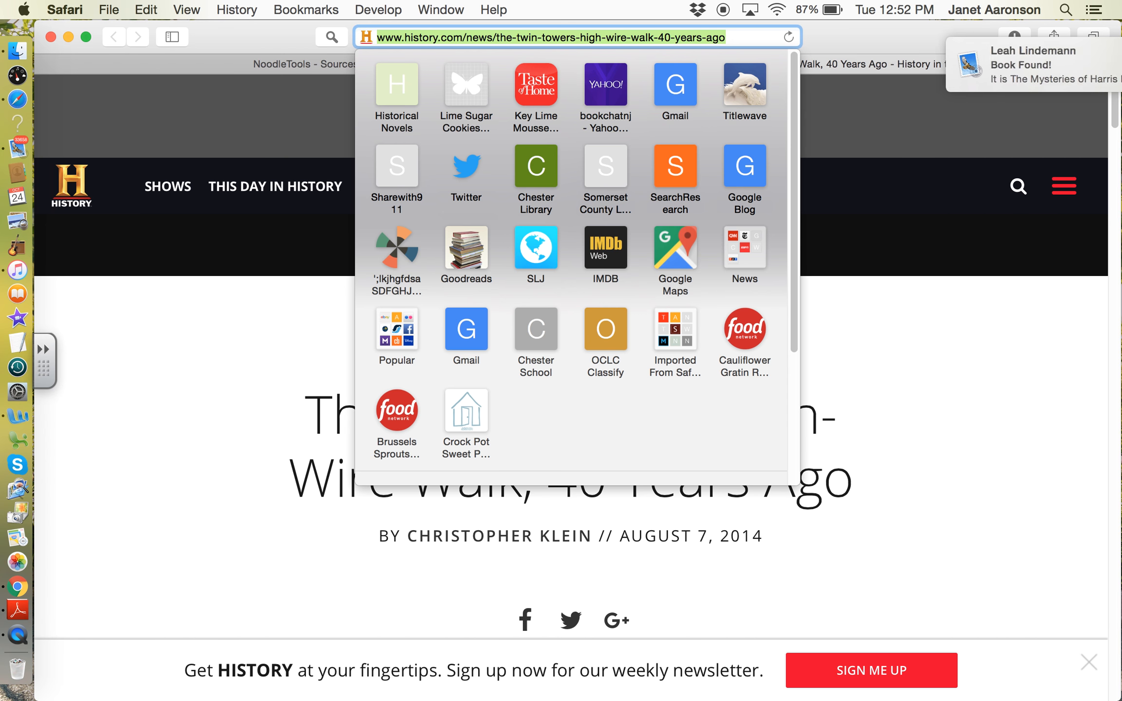
left_click(333, 63)
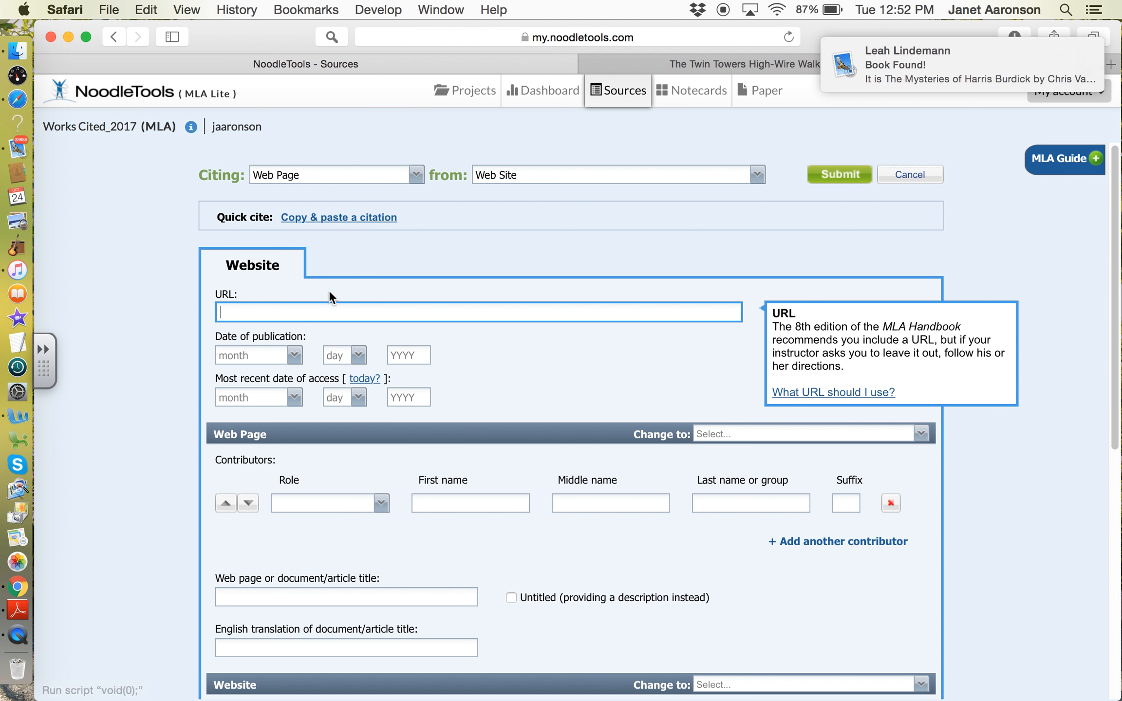
left_click(297, 311)
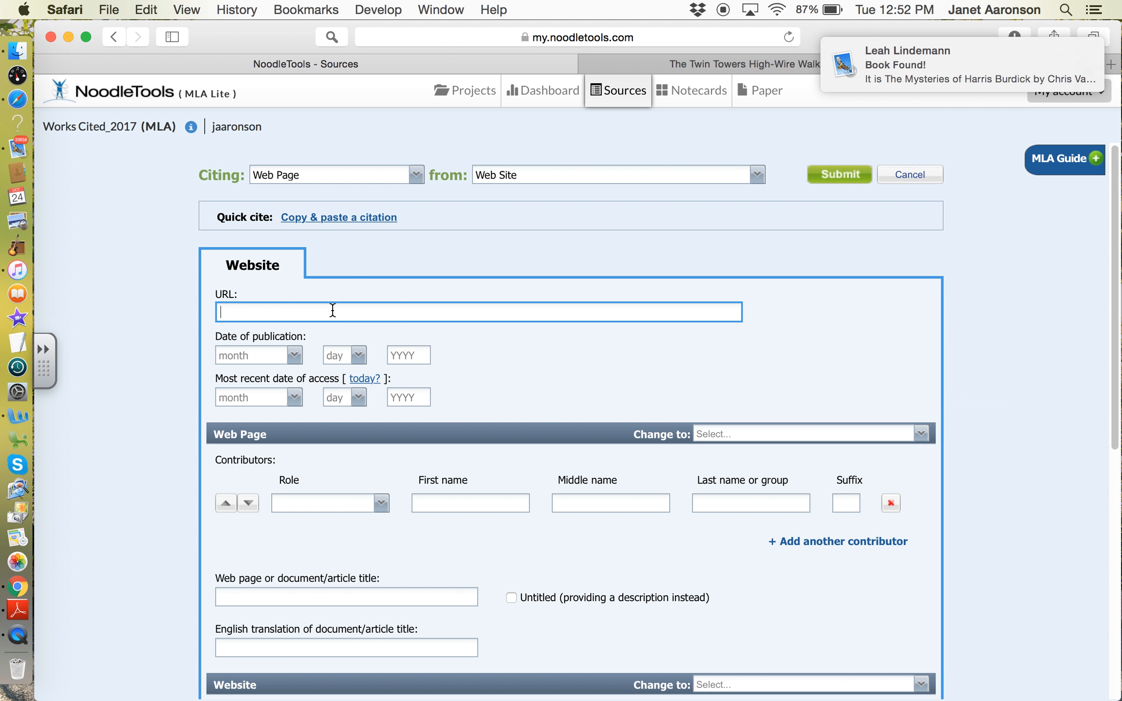
key("super+v")
left_click_drag(339, 311, 239, 306)
key("BackSpace")
left_click(658, 71)
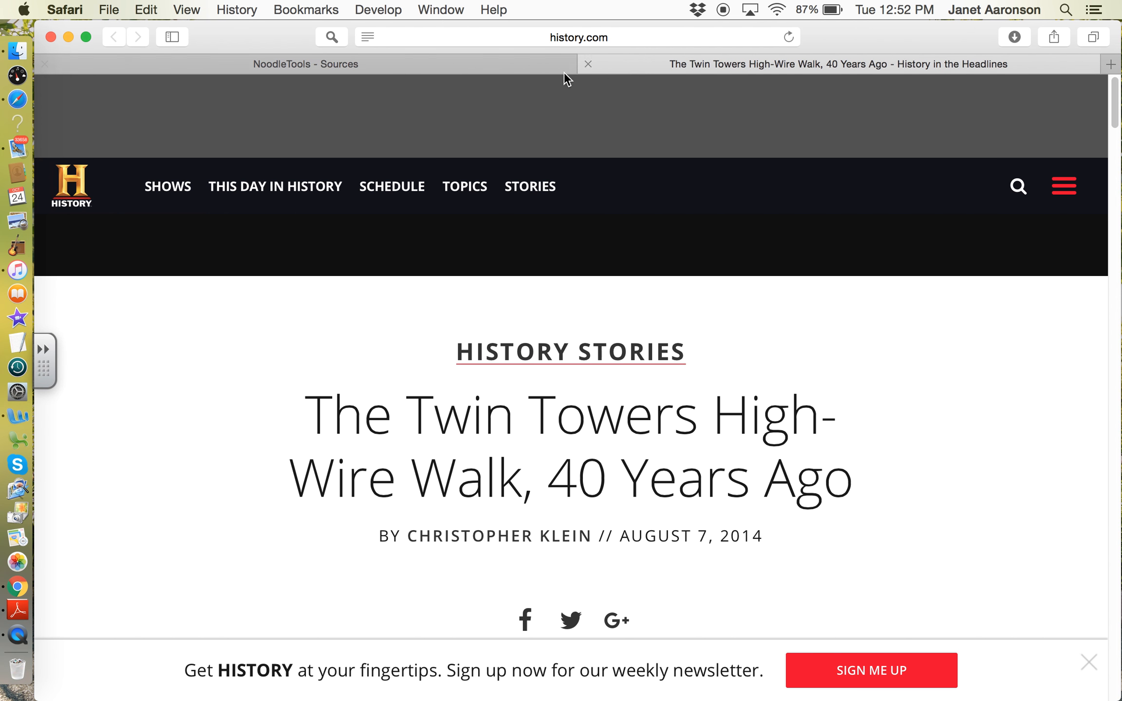
left_click(484, 35)
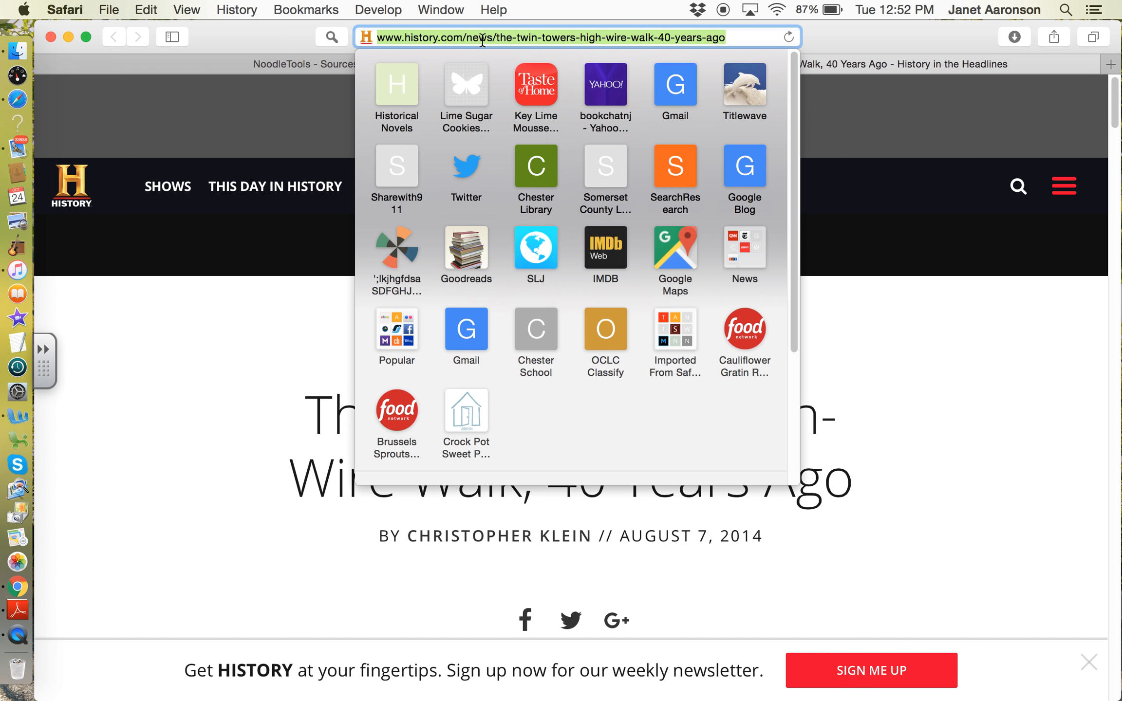
left_click(323, 61)
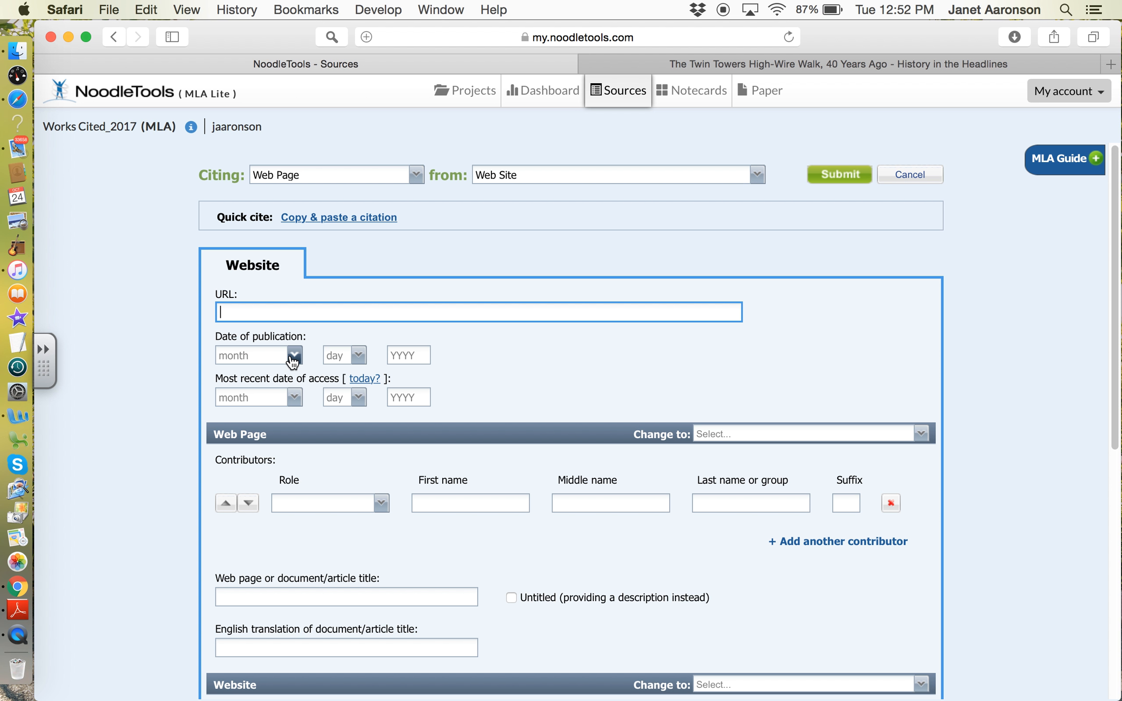
- Set the web page's publication date to August 7, 2014, as given in the article, and fill in today's date as the access date
left_click(750, 65)
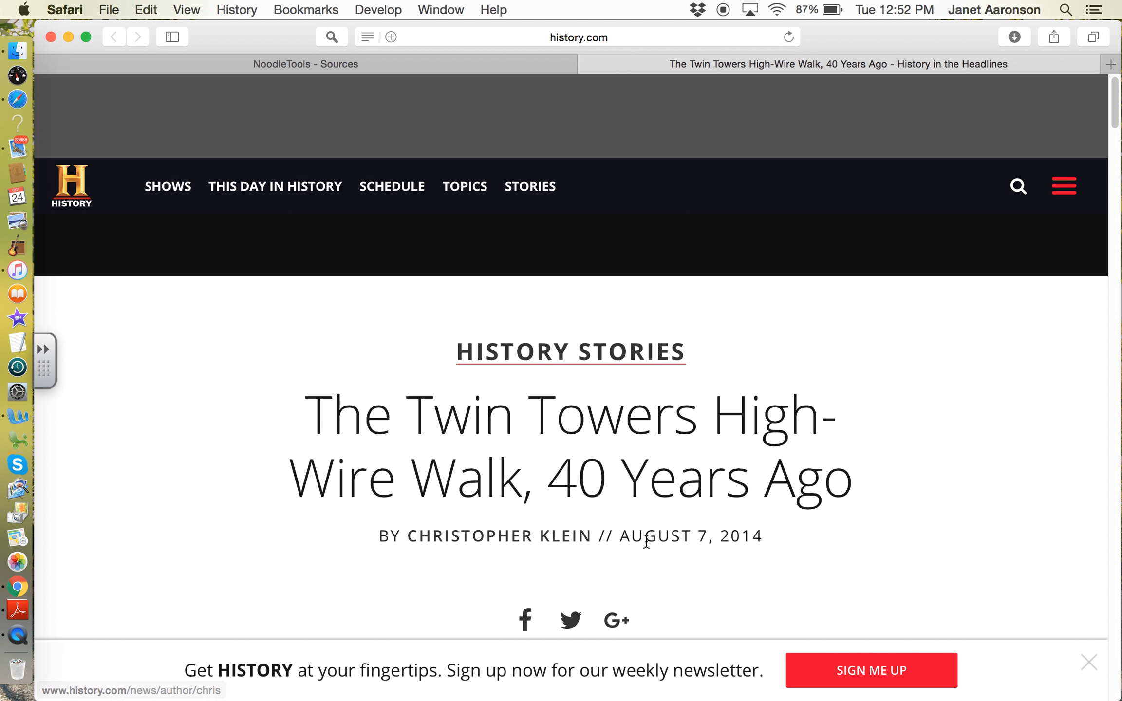
left_click(483, 62)
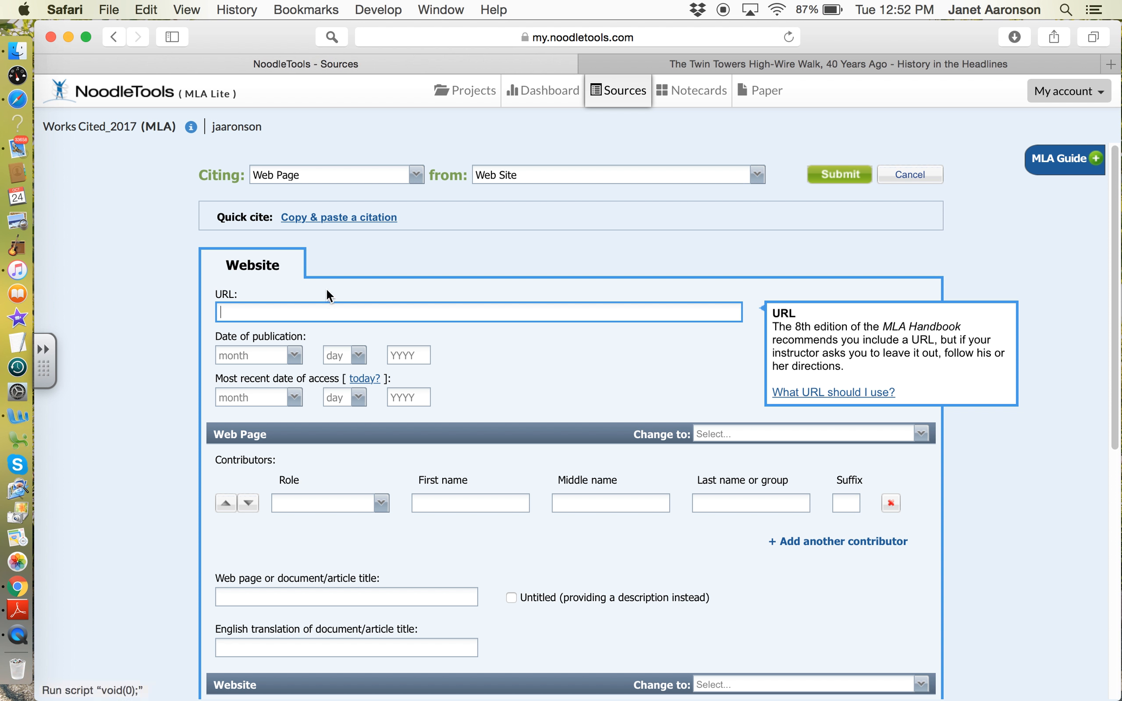
left_click(294, 356)
left_click(236, 518)
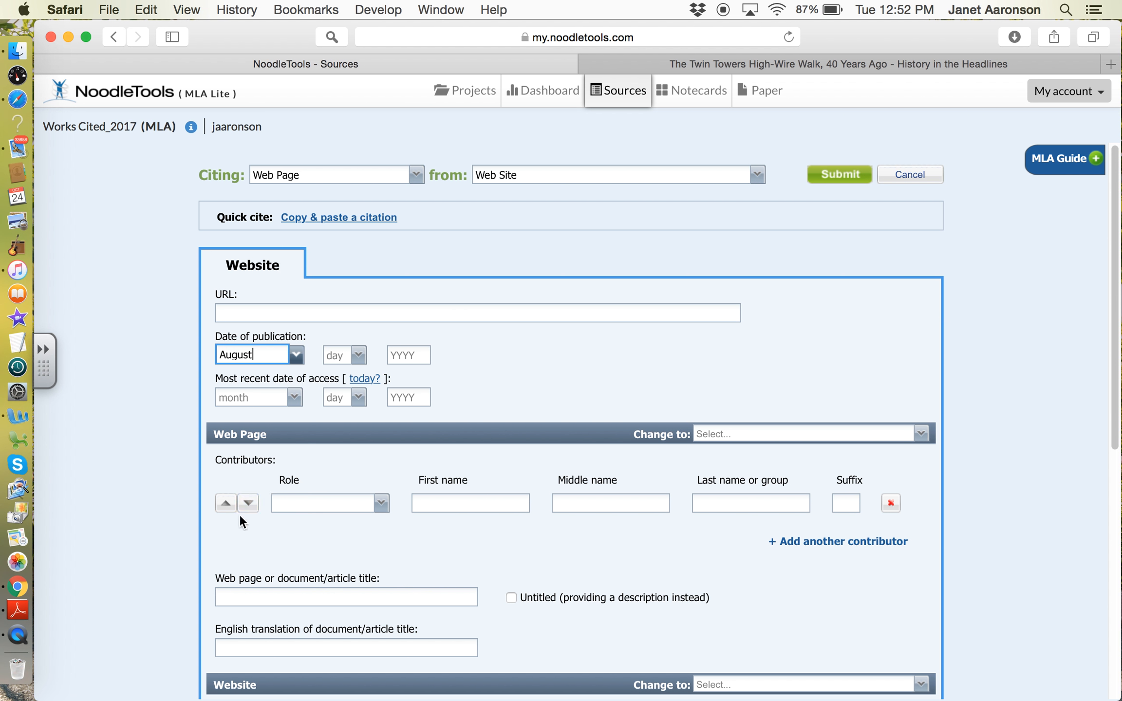
left_click(359, 355)
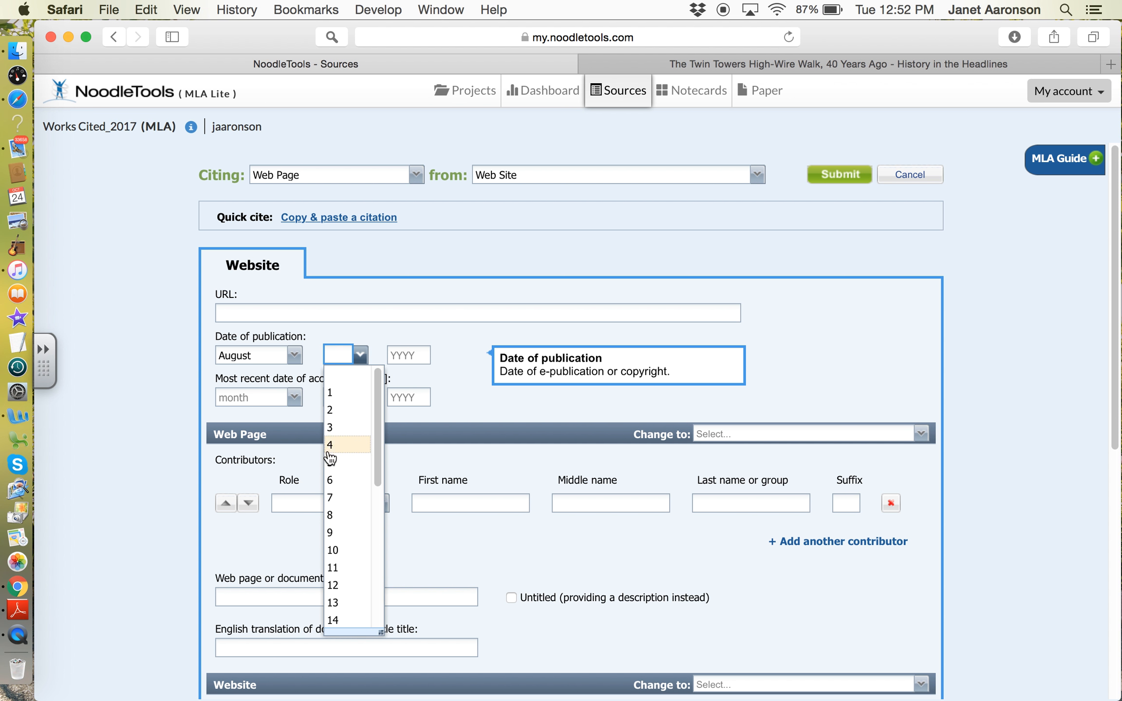
left_click(331, 493)
left_click(415, 355)
type("20")
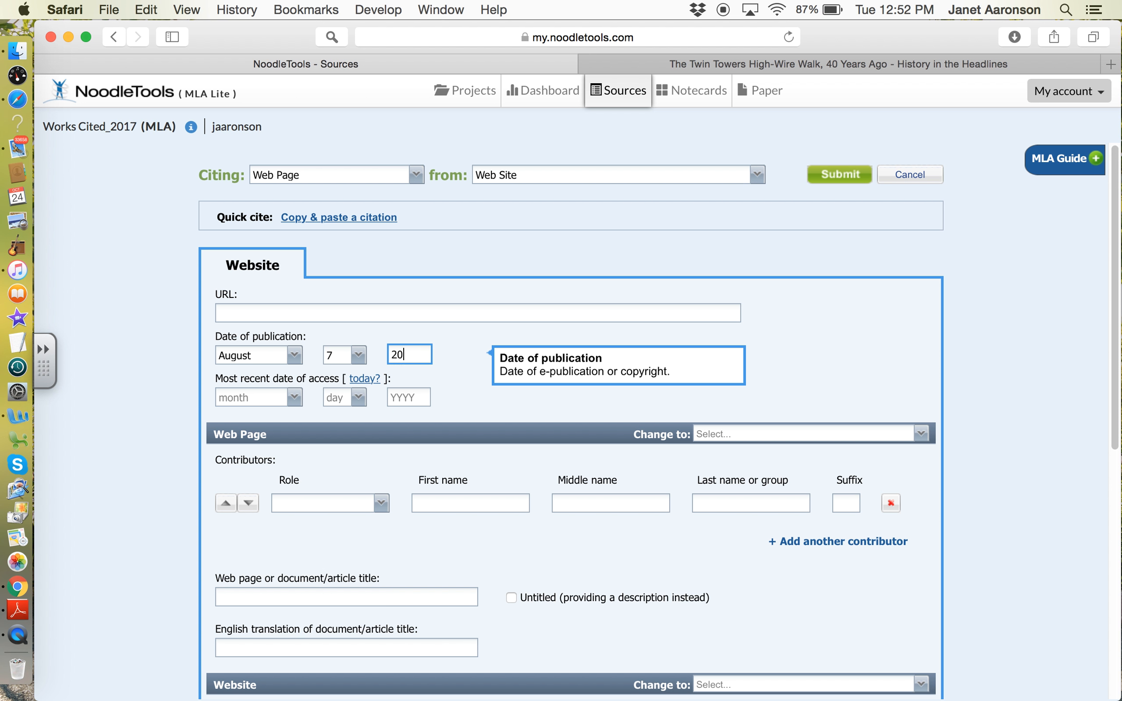
type("14")
left_click(376, 385)
- Set the web page contributor's role to Author and enter the first and last name shown in the article's byline
scroll(478, 361, "down", 1)
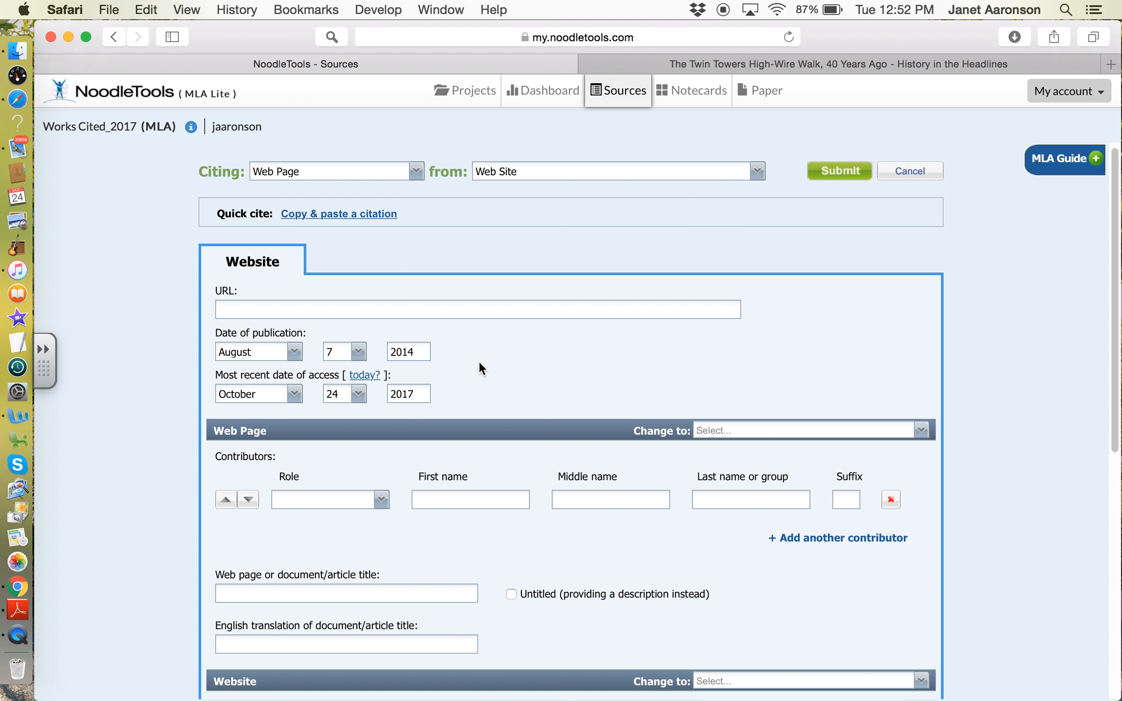
scroll(478, 362, "down", 1)
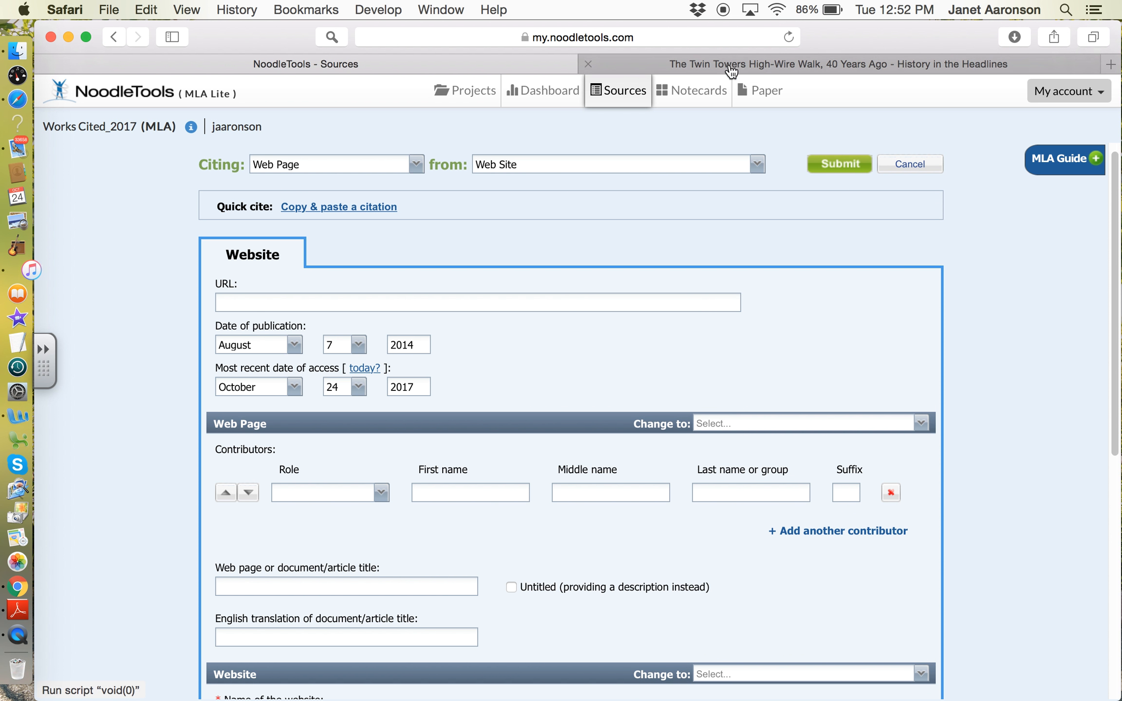
left_click(381, 491)
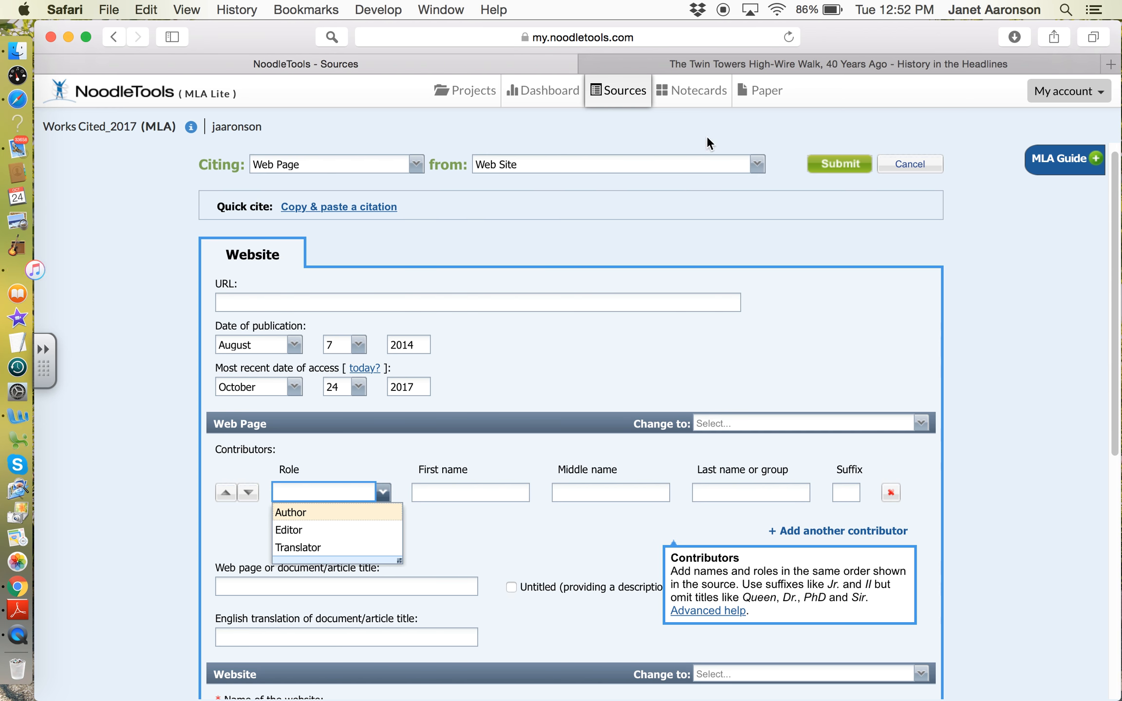
left_click(758, 63)
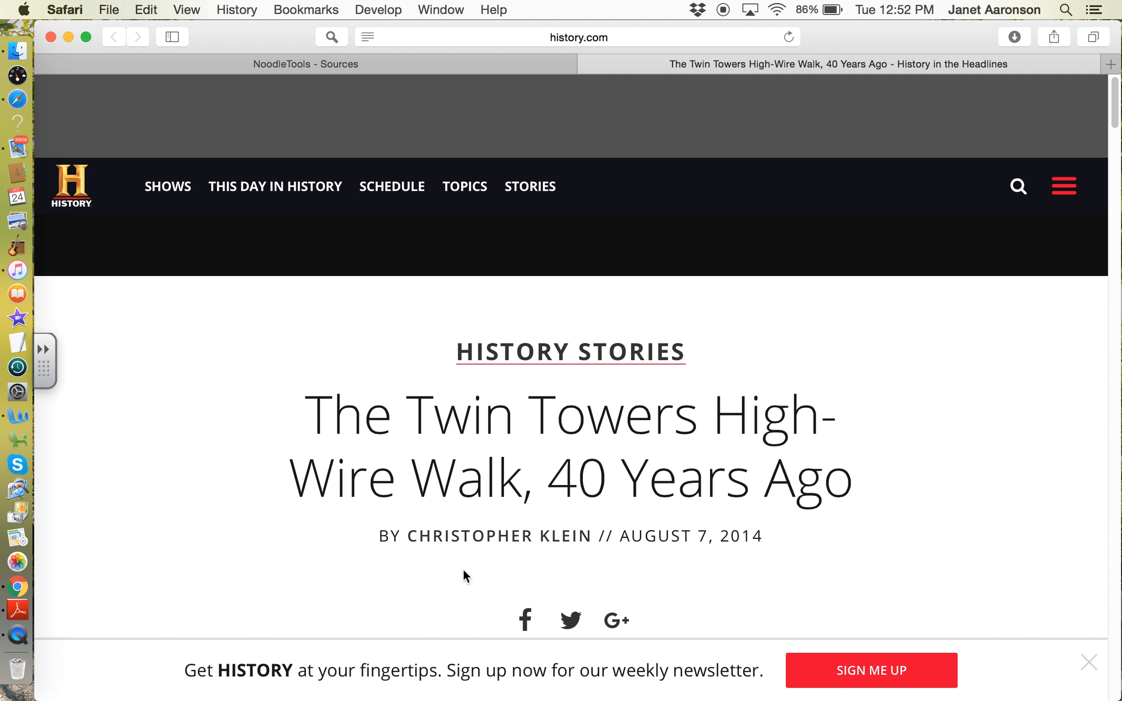
left_click(387, 62)
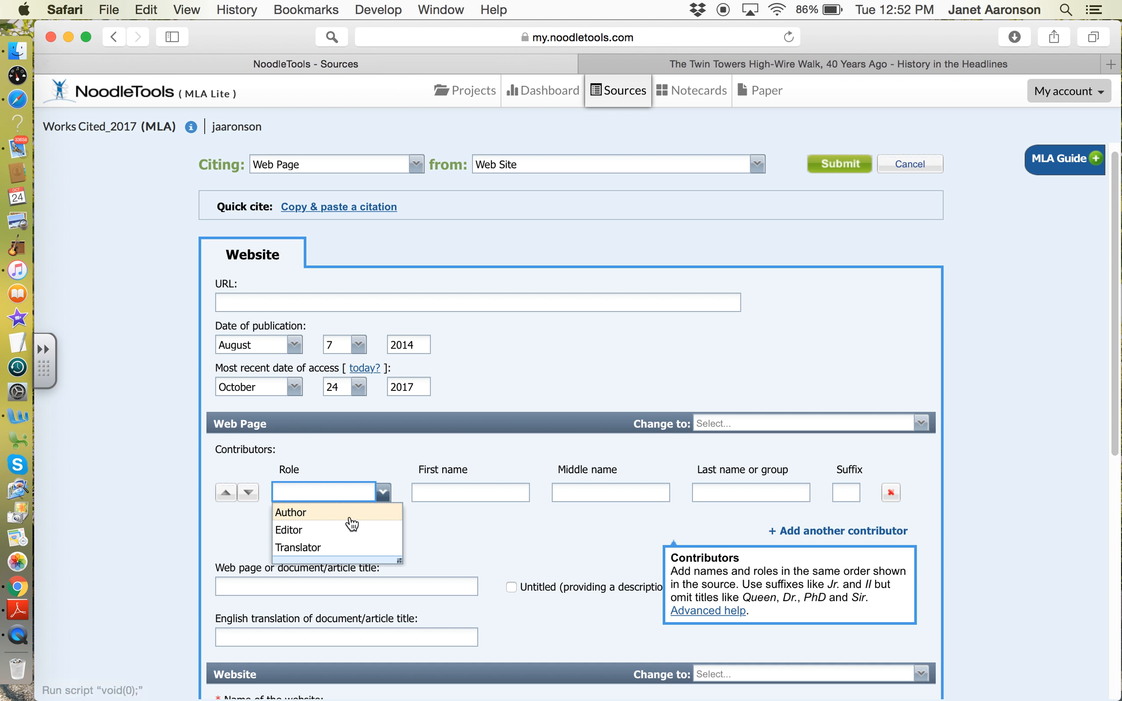
left_click(292, 511)
left_click(427, 493)
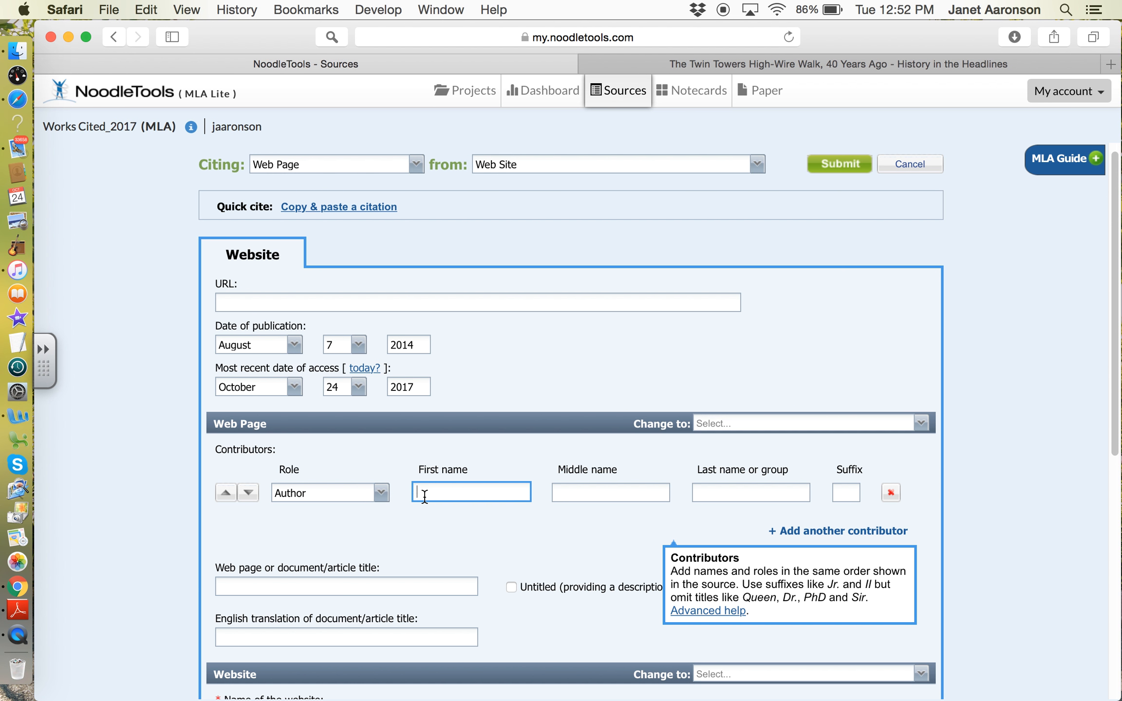
type("Christopher")
key("Tab")
key("Tab")
type("Klein")
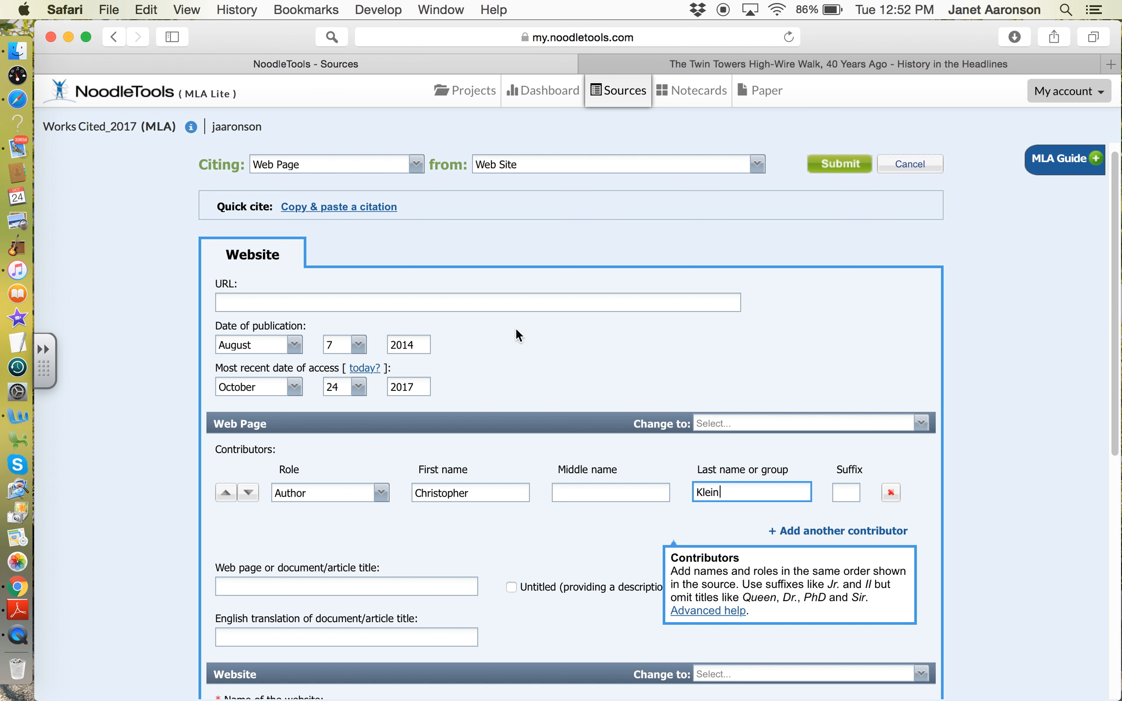
- Try to copy the headline from the History.com article into the web page title field
left_click(259, 583)
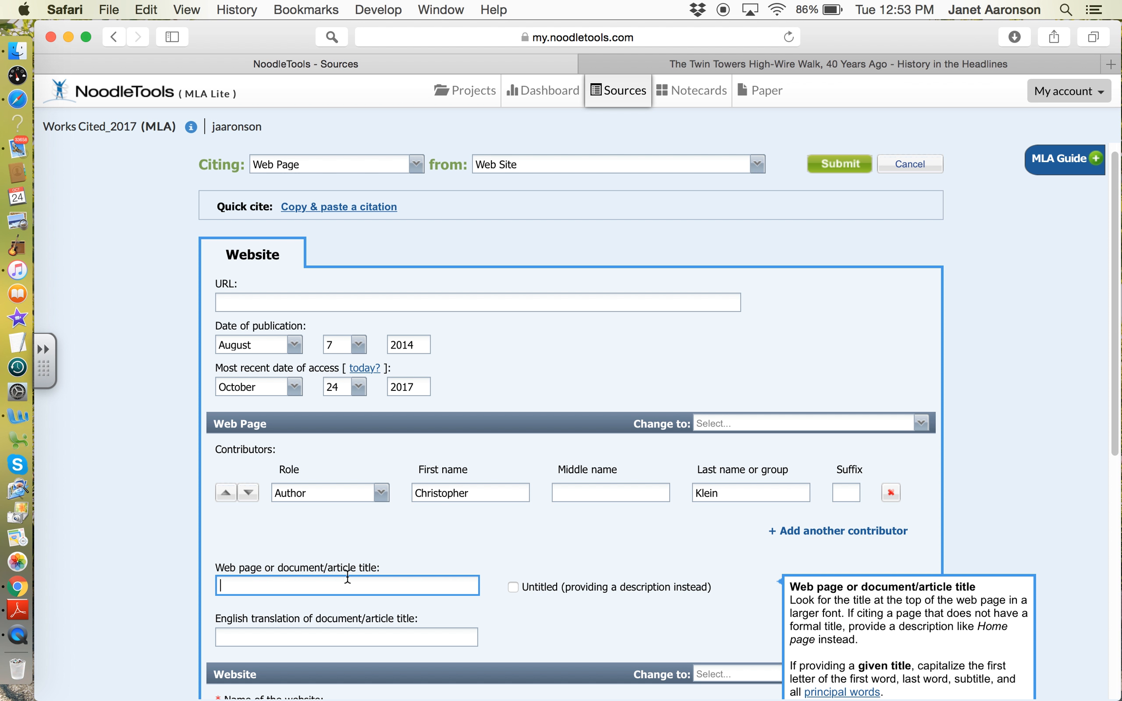
left_click(809, 72)
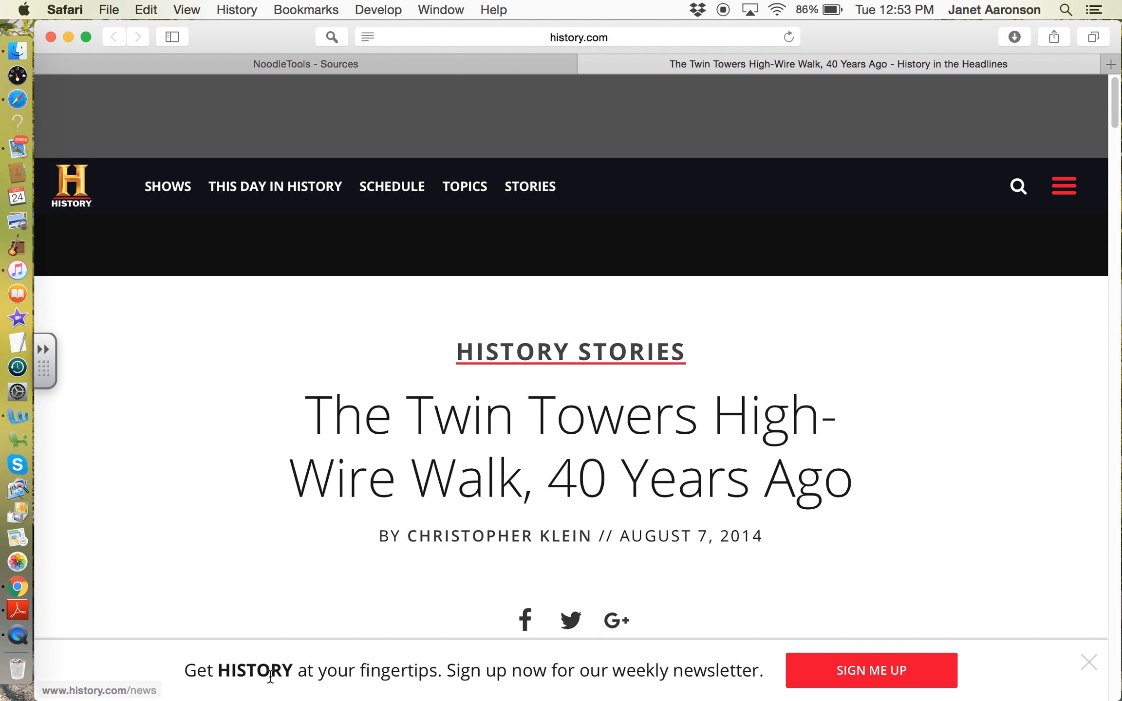
left_click_drag(308, 414, 352, 422)
left_click_drag(730, 469, 859, 480)
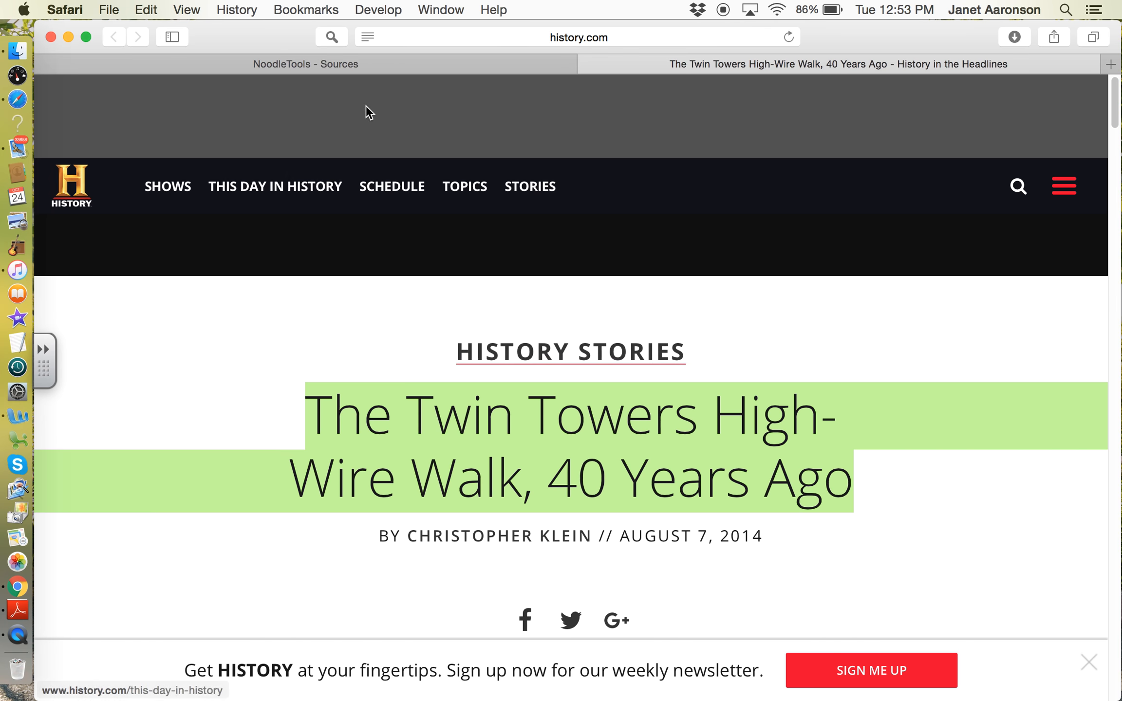
left_click(392, 64)
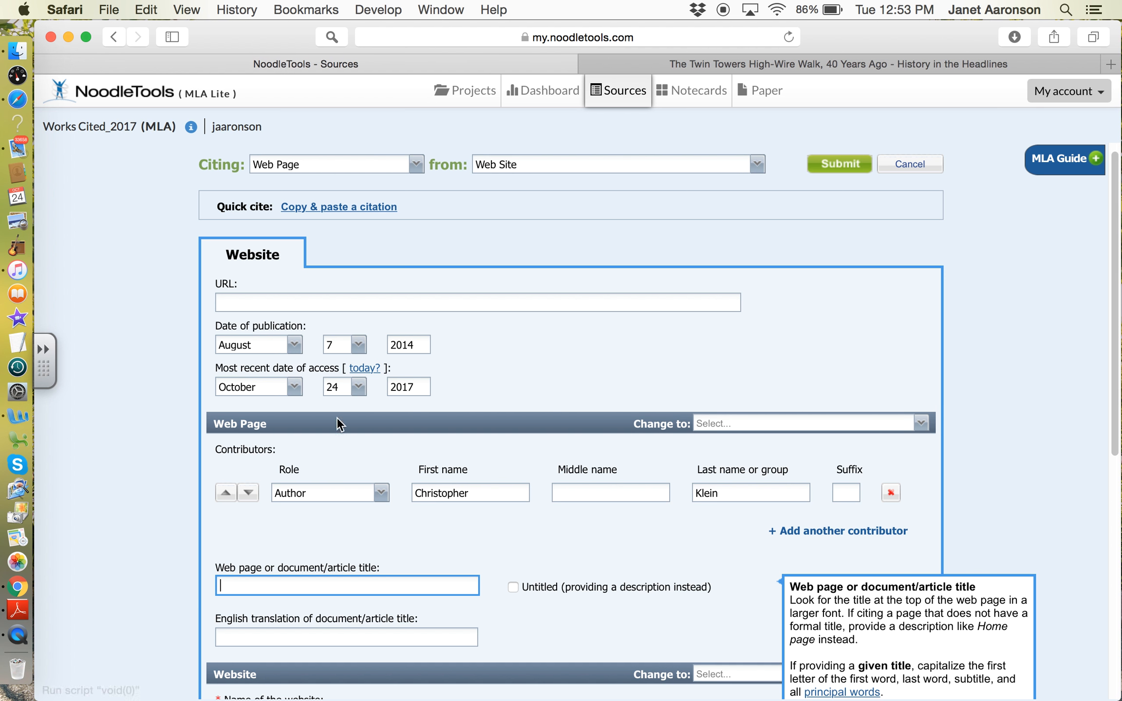
right_click(243, 588)
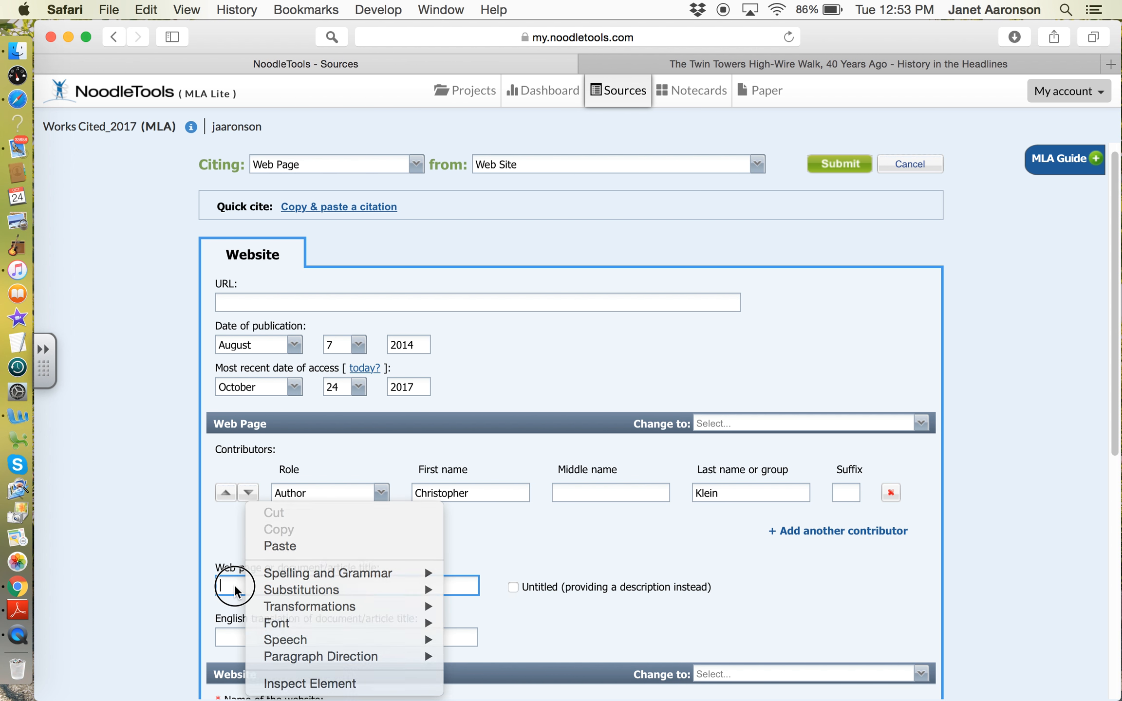
left_click(236, 582)
- Enter "The Twin Towers High Wire Walk 40 Years Ago" as the web page title and return to the History.com article
left_click(837, 64)
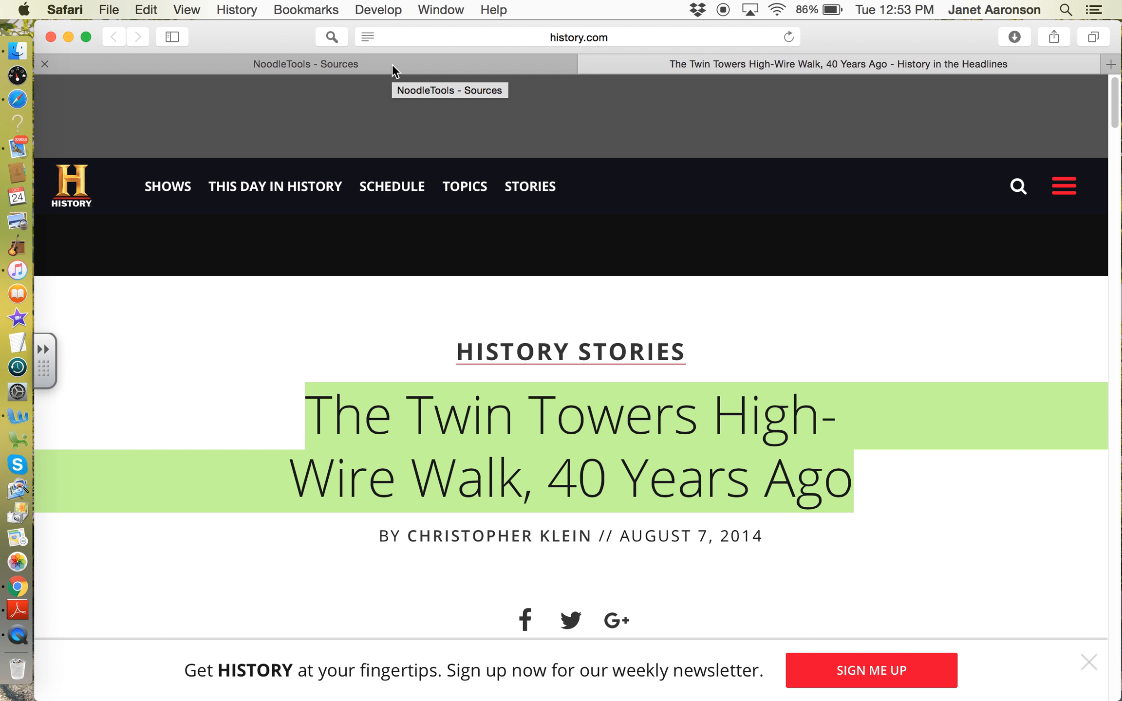
left_click(393, 63)
type("The Twin Towers High Wire Wa")
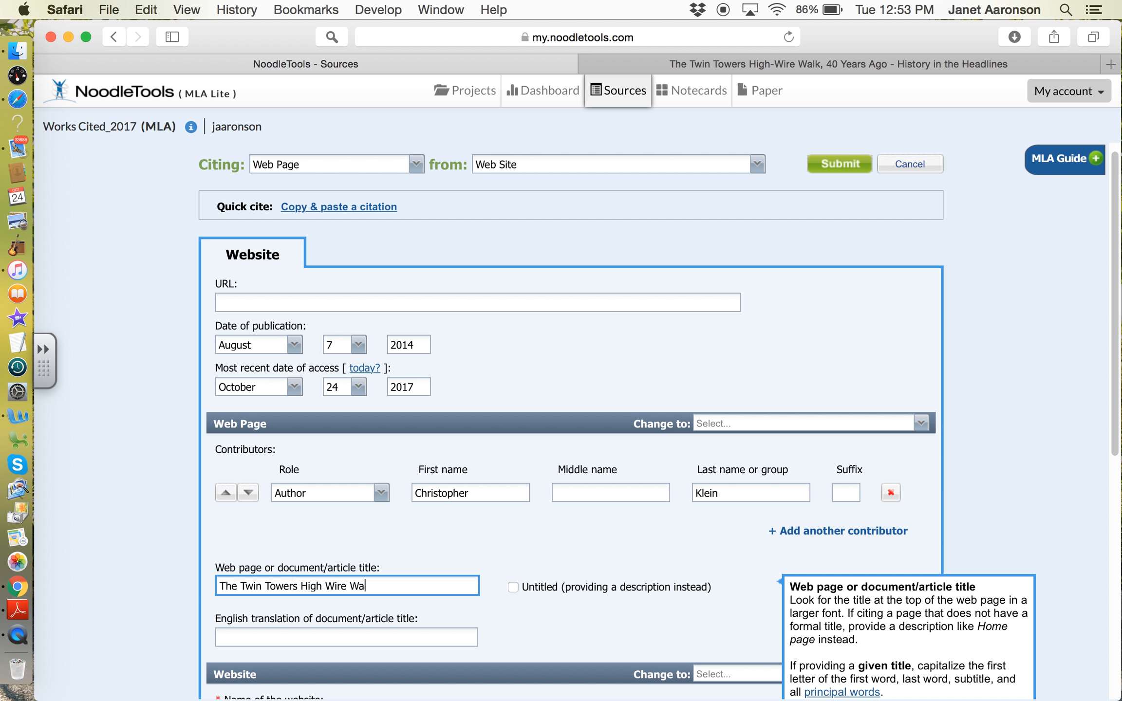
type("lk 40 Years Ago")
left_click(738, 61)
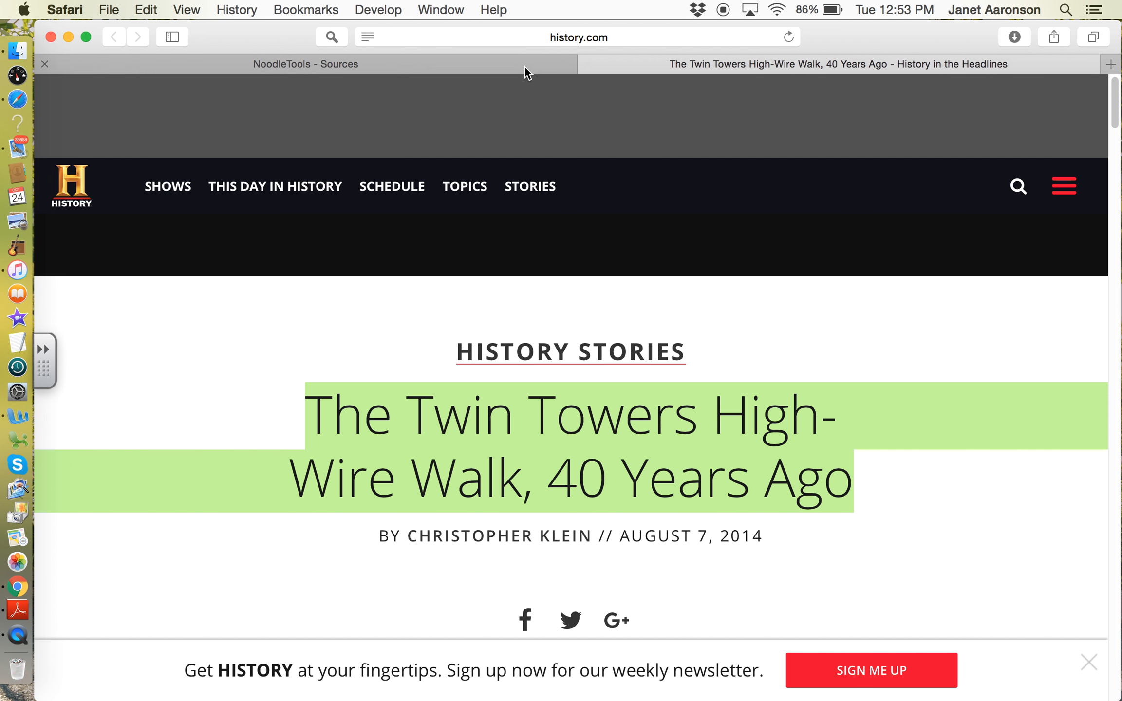
- Return to the NoodleTools citation form and add a comma after "Walk" in the web page title
left_click(530, 72)
left_click(374, 586)
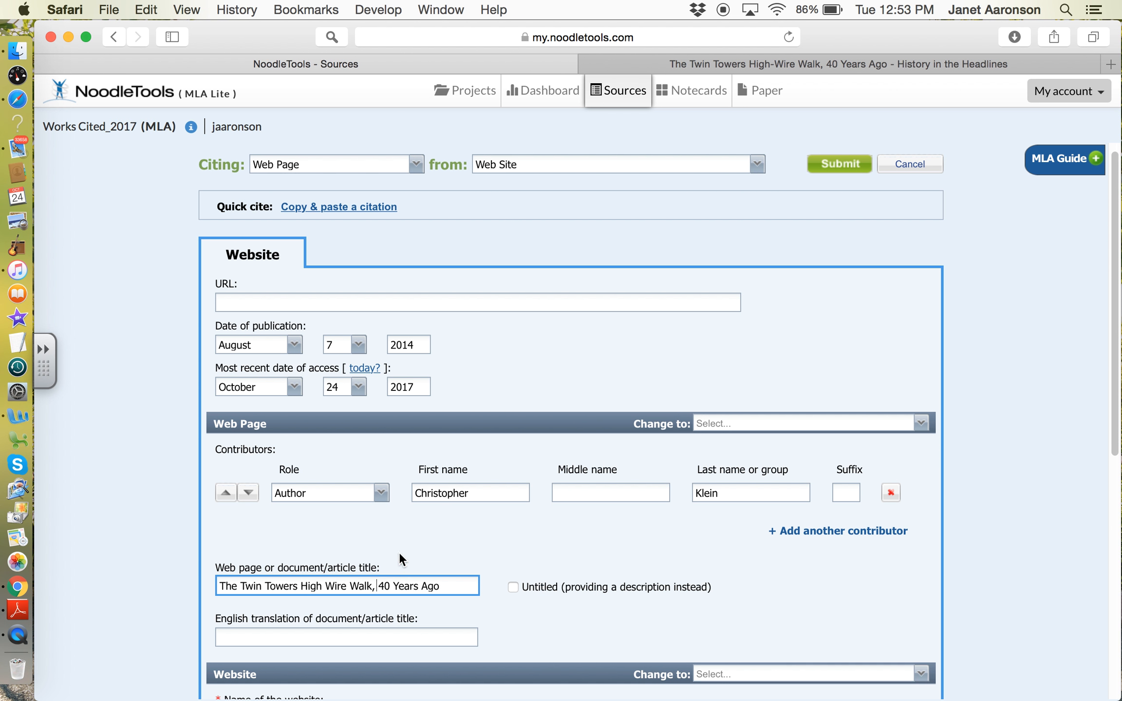
- Enter History as the name of the website, as shown on the article page, and submit the web page citation
scroll(398, 551, "down", 5)
left_click(740, 55)
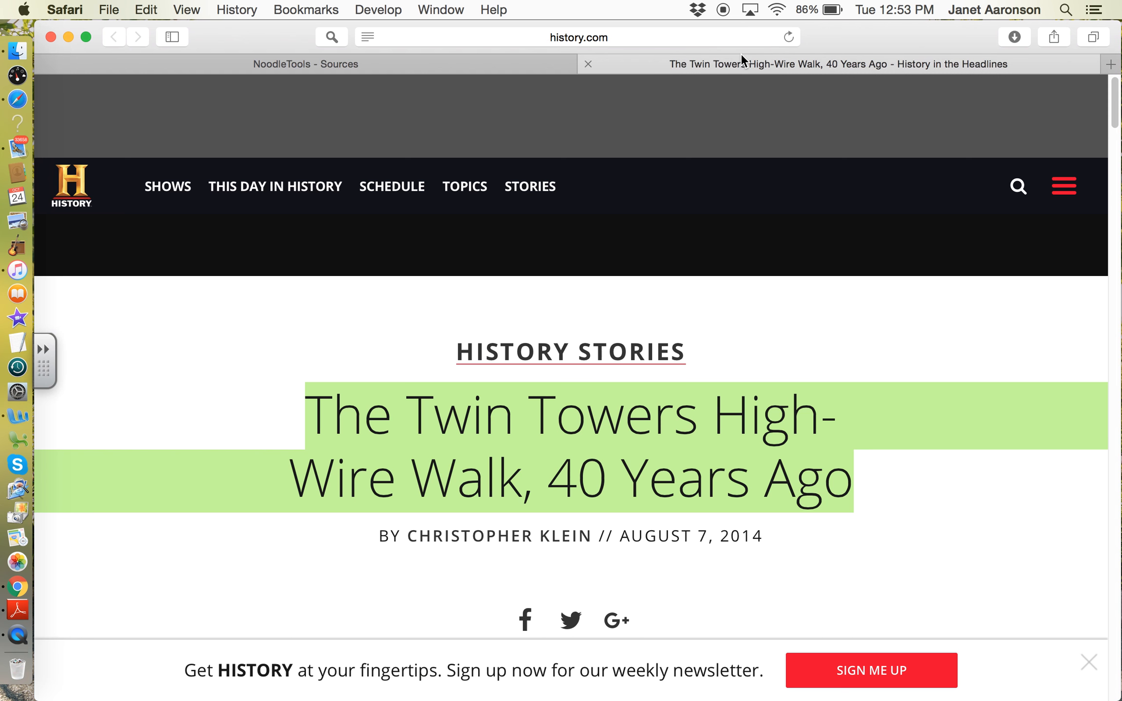
left_click(481, 66)
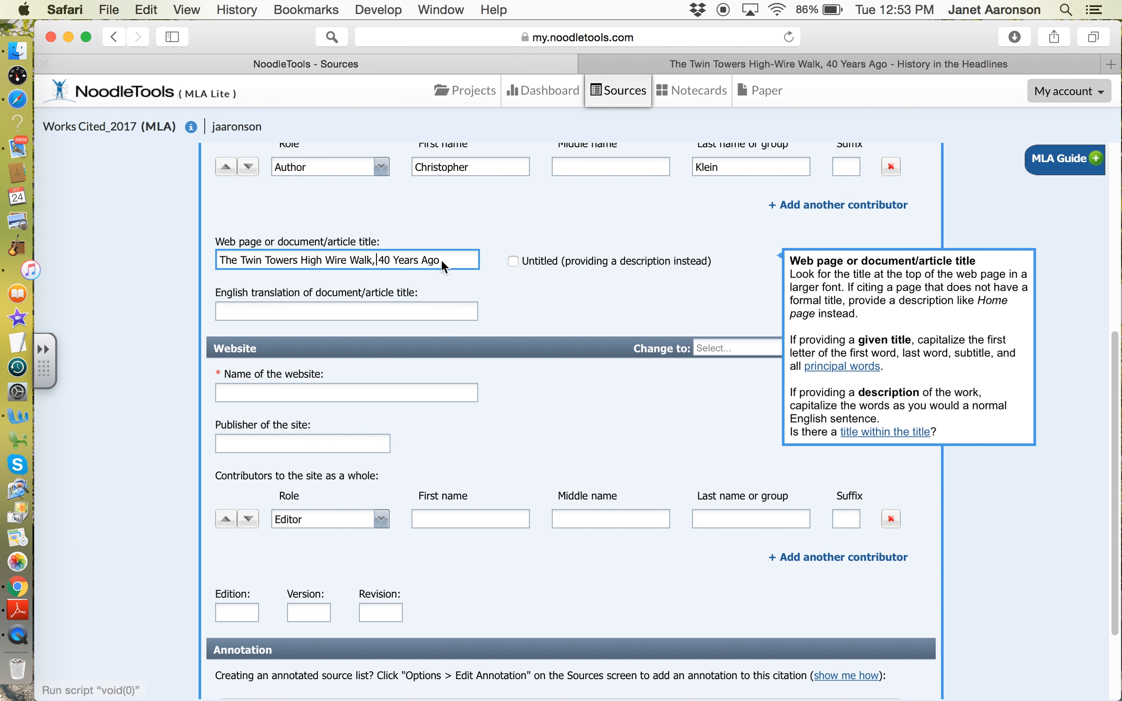
left_click(267, 392)
type("H")
scroll(569, 419, "up", 10)
left_click(847, 171)
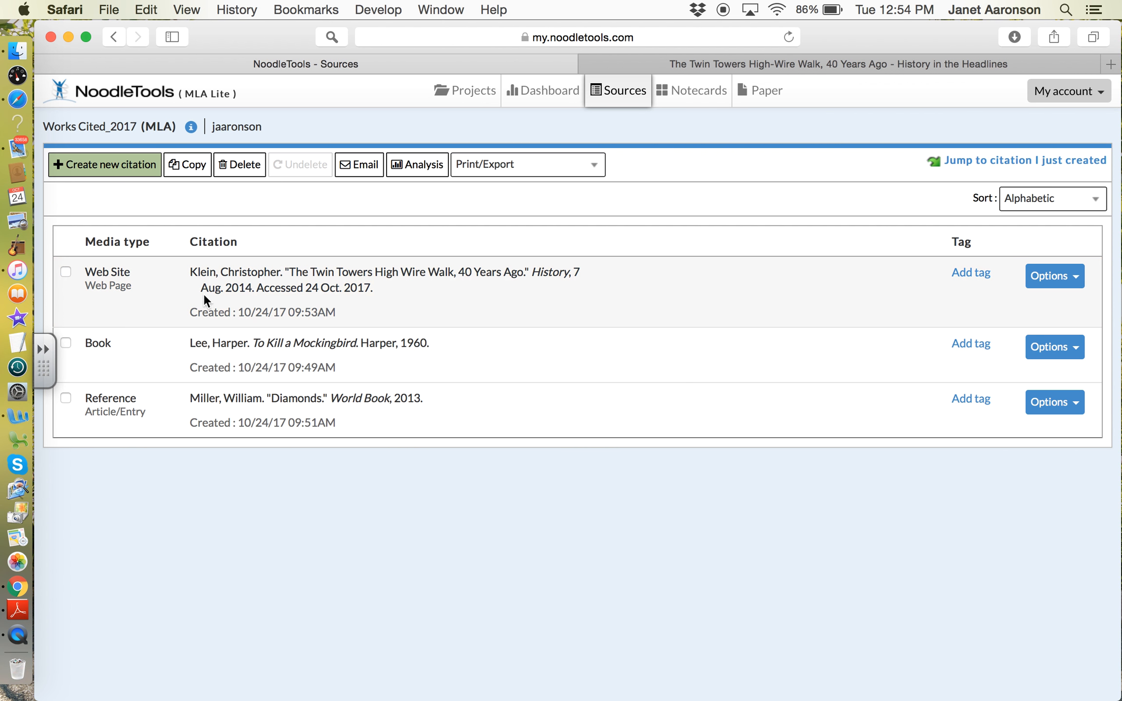
- Export the works cited list to Google Docs, choosing the school Google account and submitting its account password
left_click(535, 175)
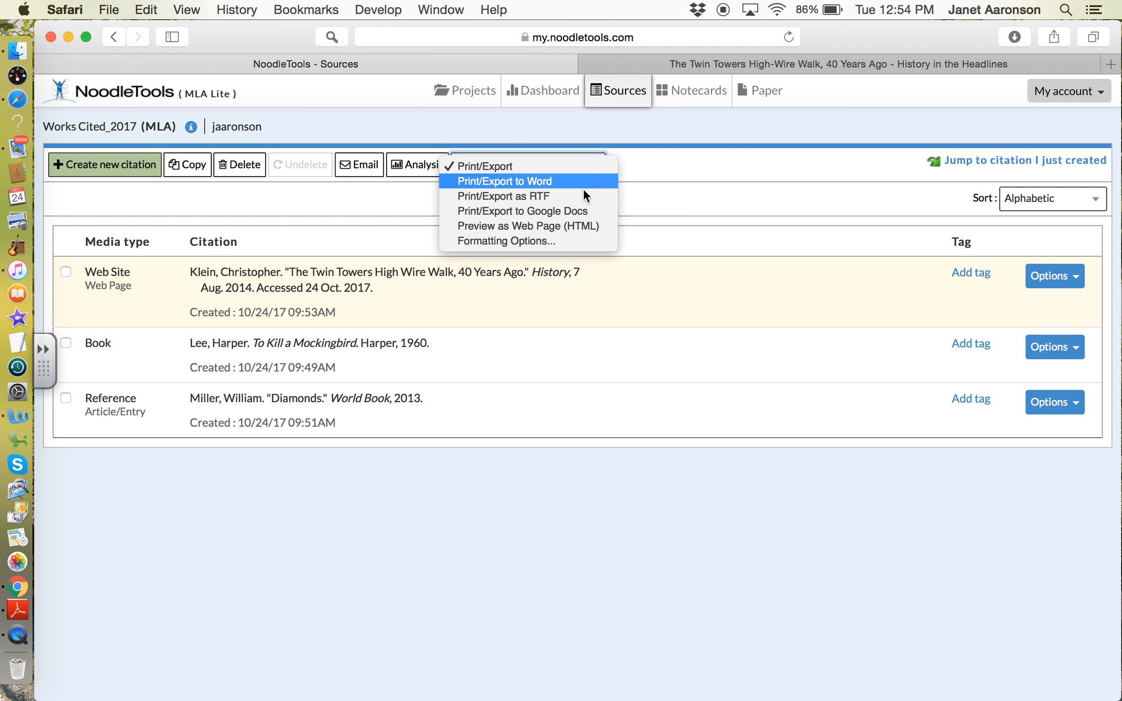
left_click(568, 213)
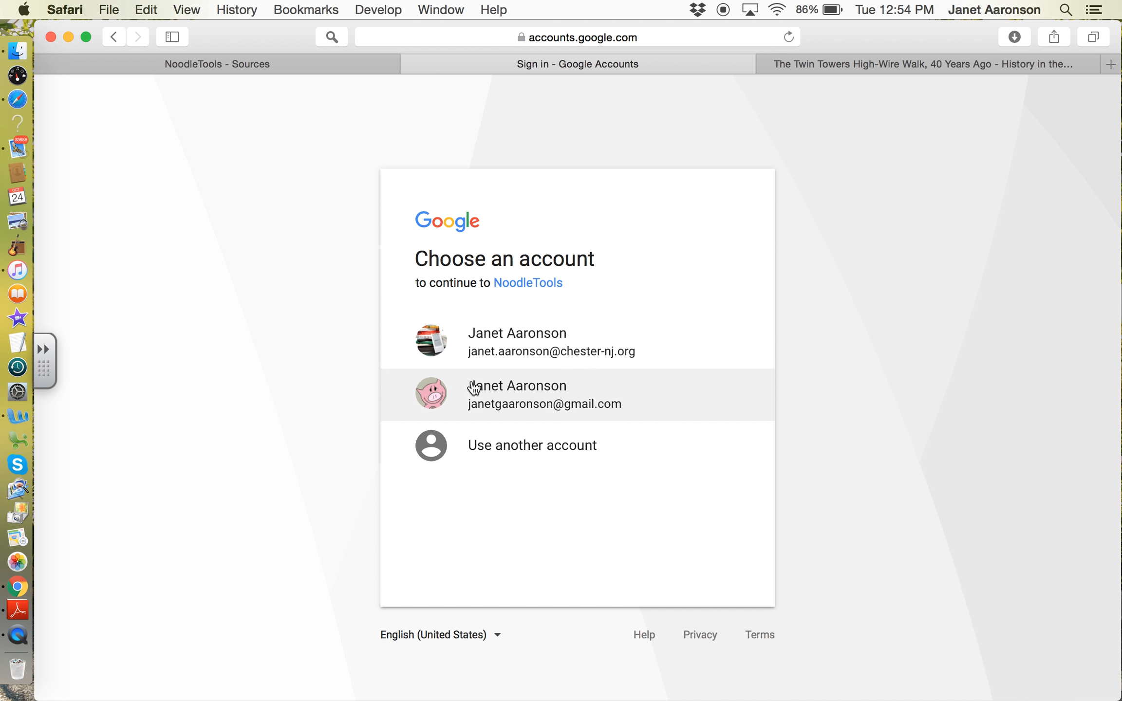
left_click(499, 349)
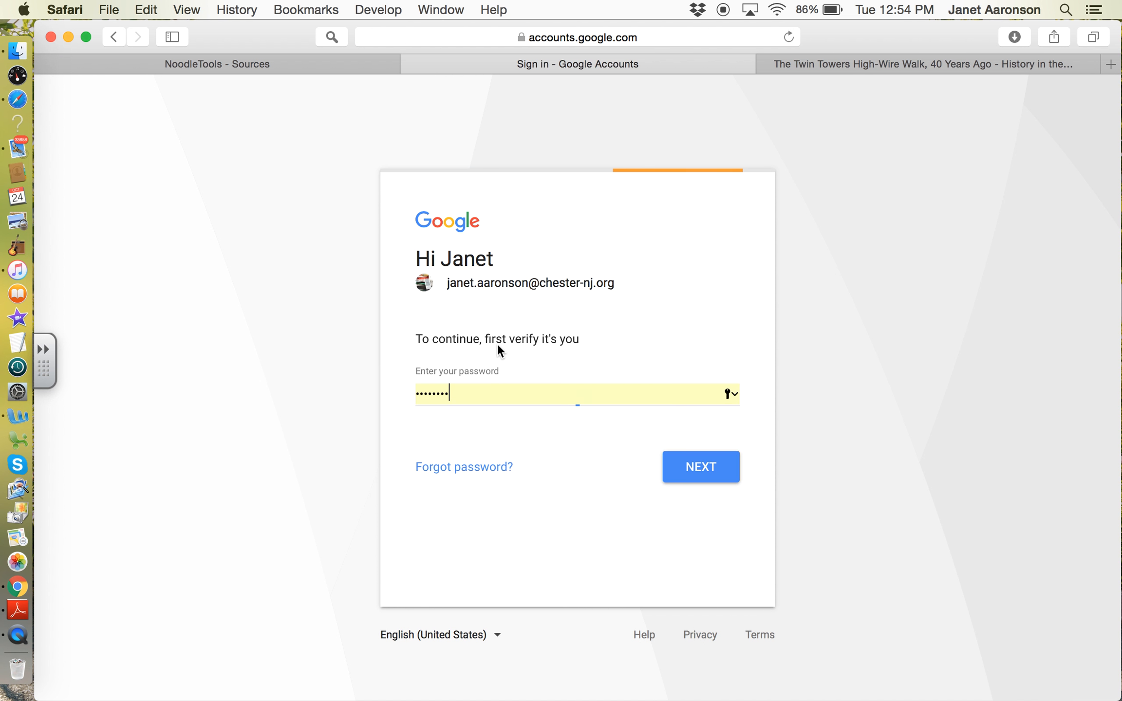
left_click(706, 469)
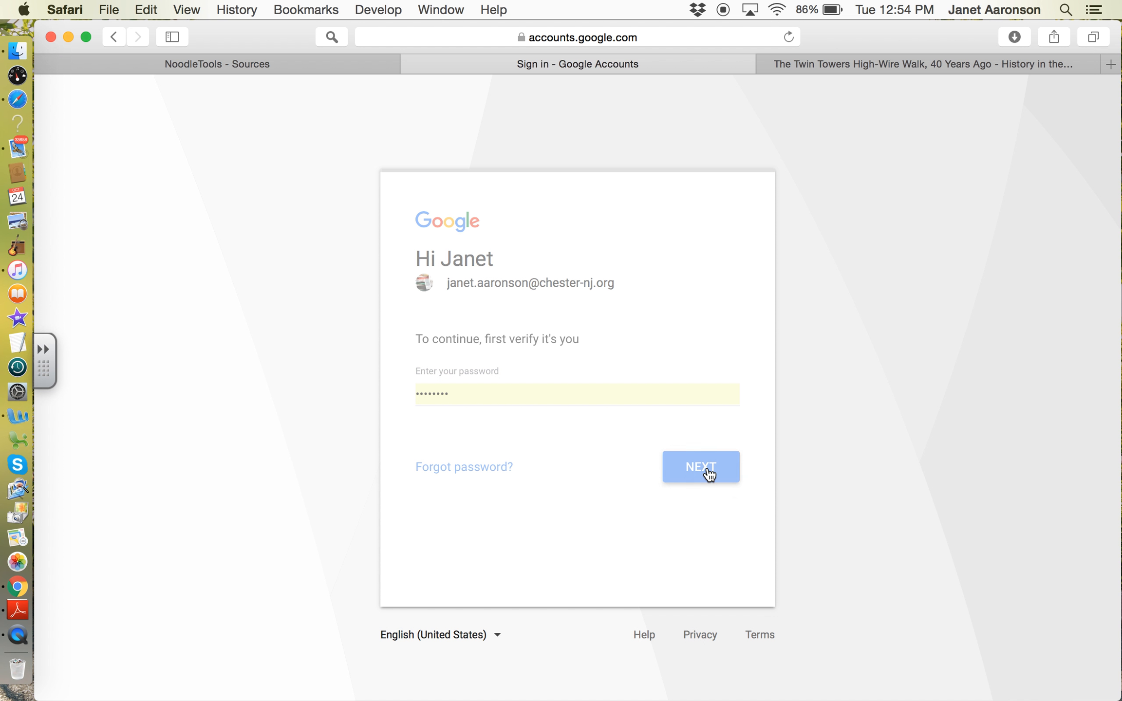